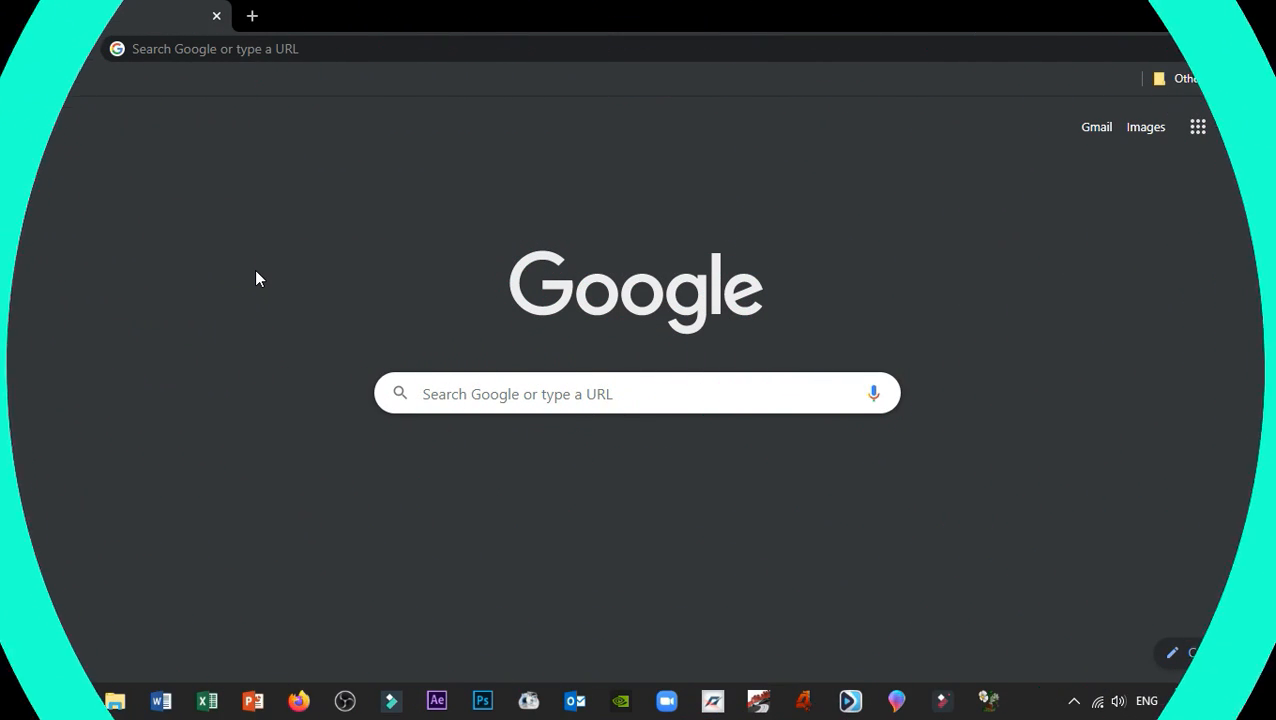
# Step: Search Google for 'sejda' and open the 'Sejda helps with your PDF tasks' result at sejda.com
pyautogui.click(288, 48)
pyautogui.write('sejd')
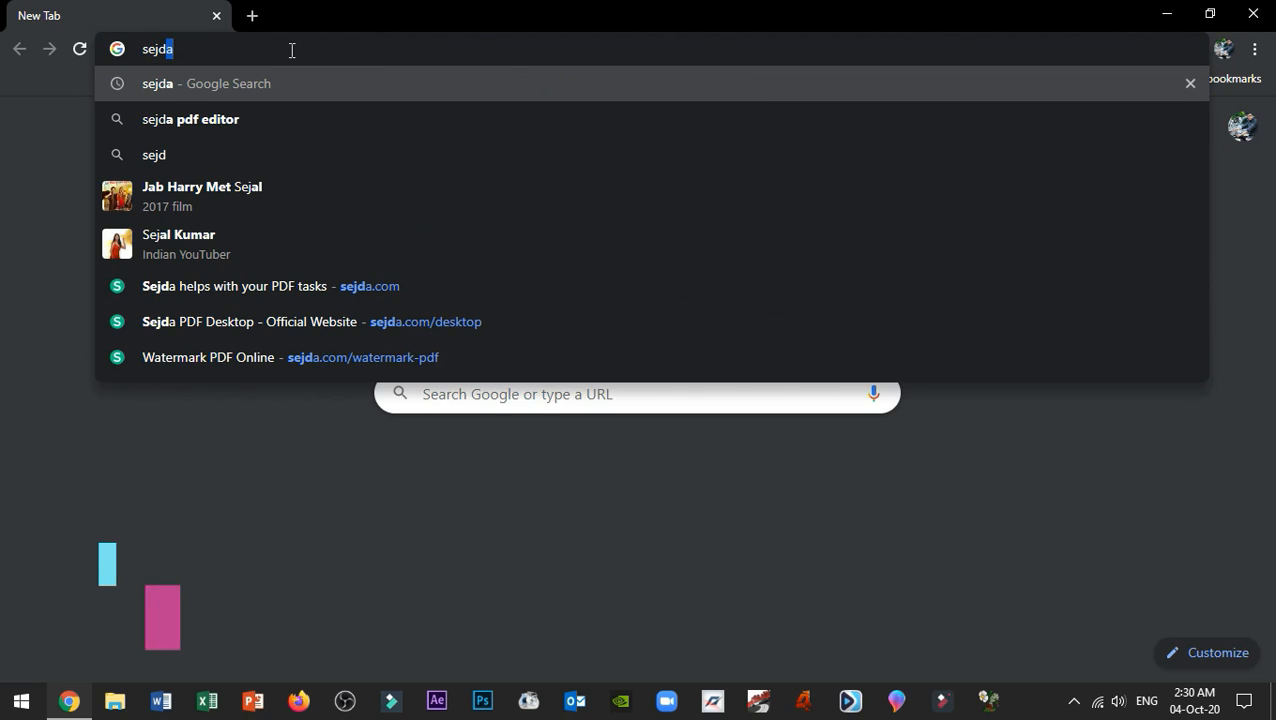
pyautogui.write('a')
pyautogui.press('Return')
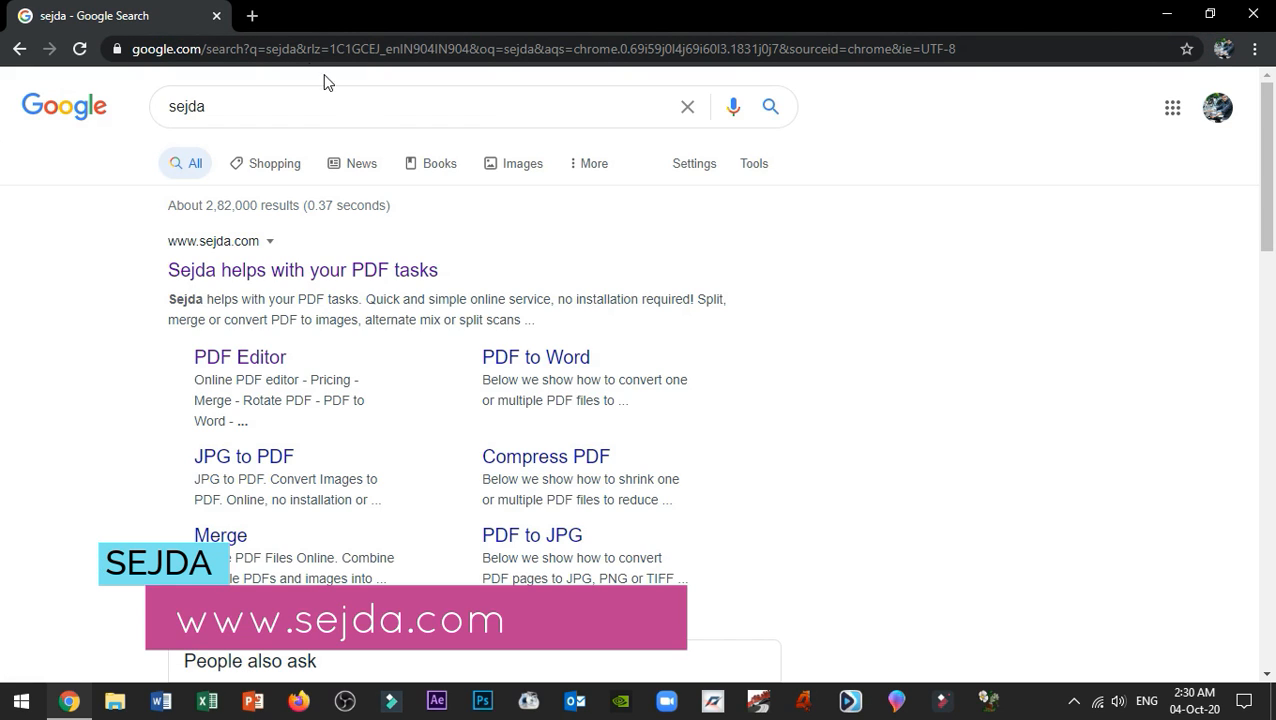
pyautogui.click(310, 280)
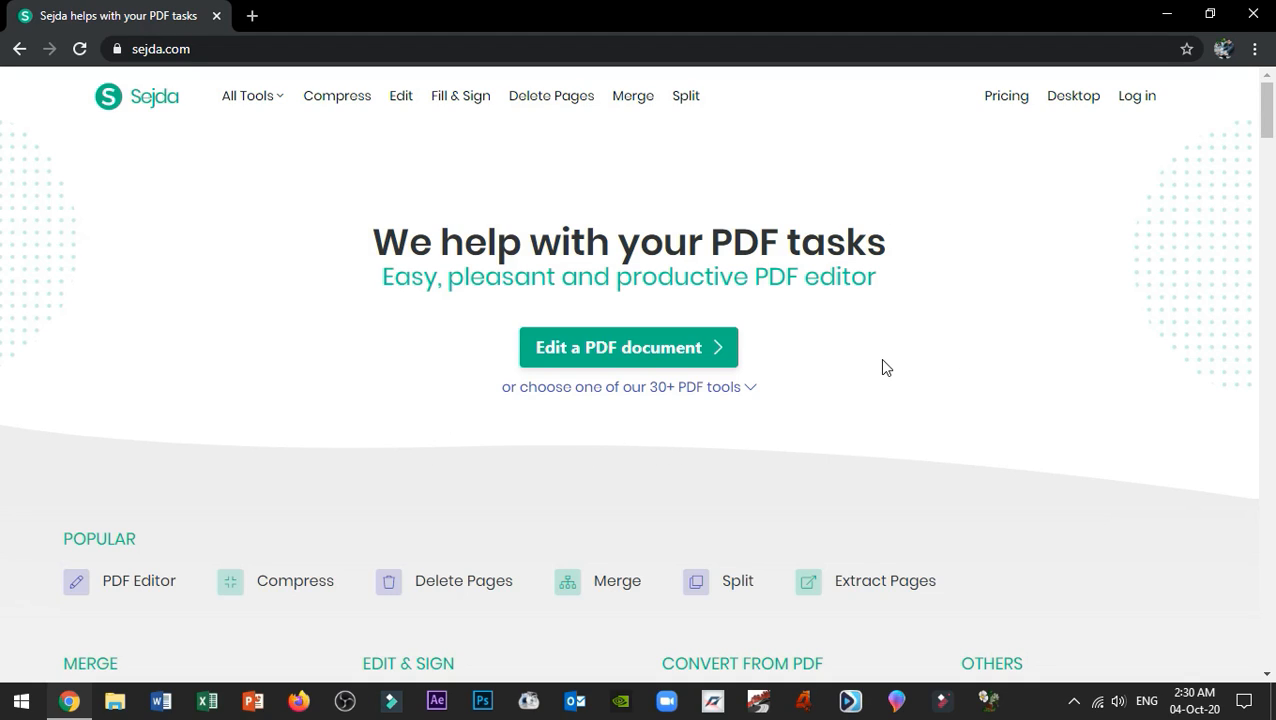
# Step: Download the Sejda PDF Desktop Windows 64bit installer, sejda-desktop_7.0.9_x64.msi, from the Desktop page
pyautogui.click(1074, 100)
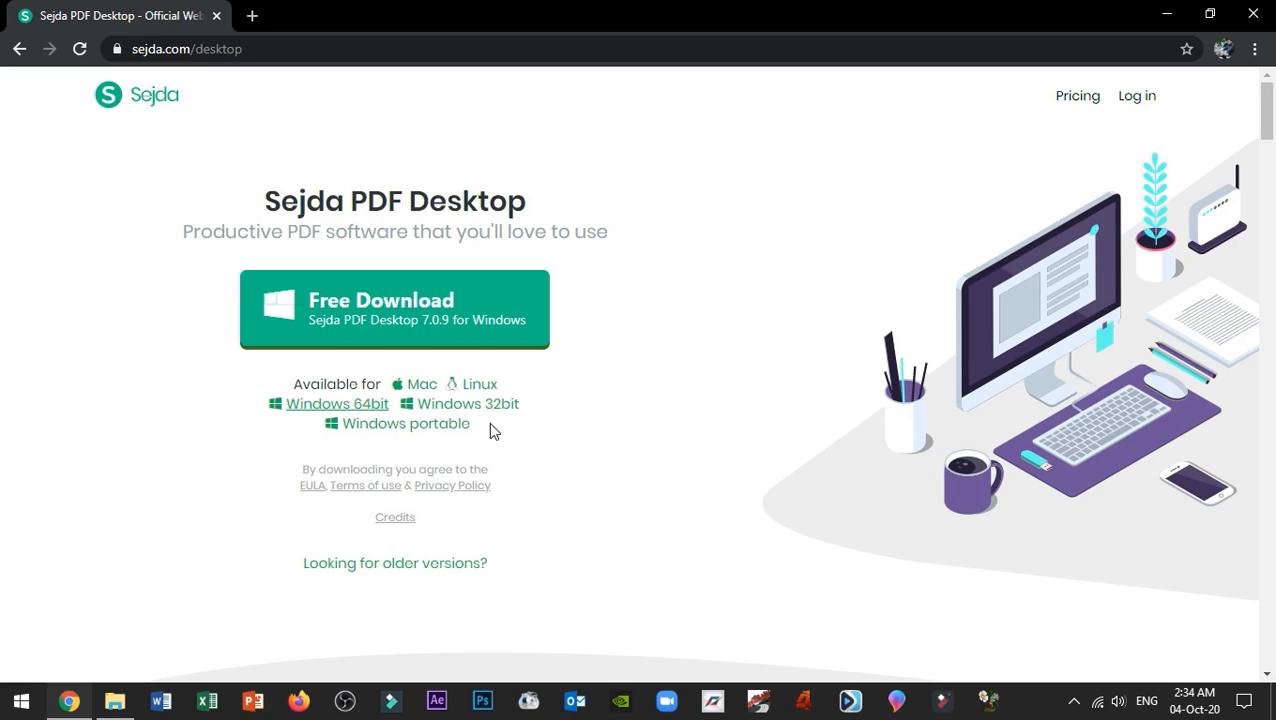
pyautogui.click(366, 410)
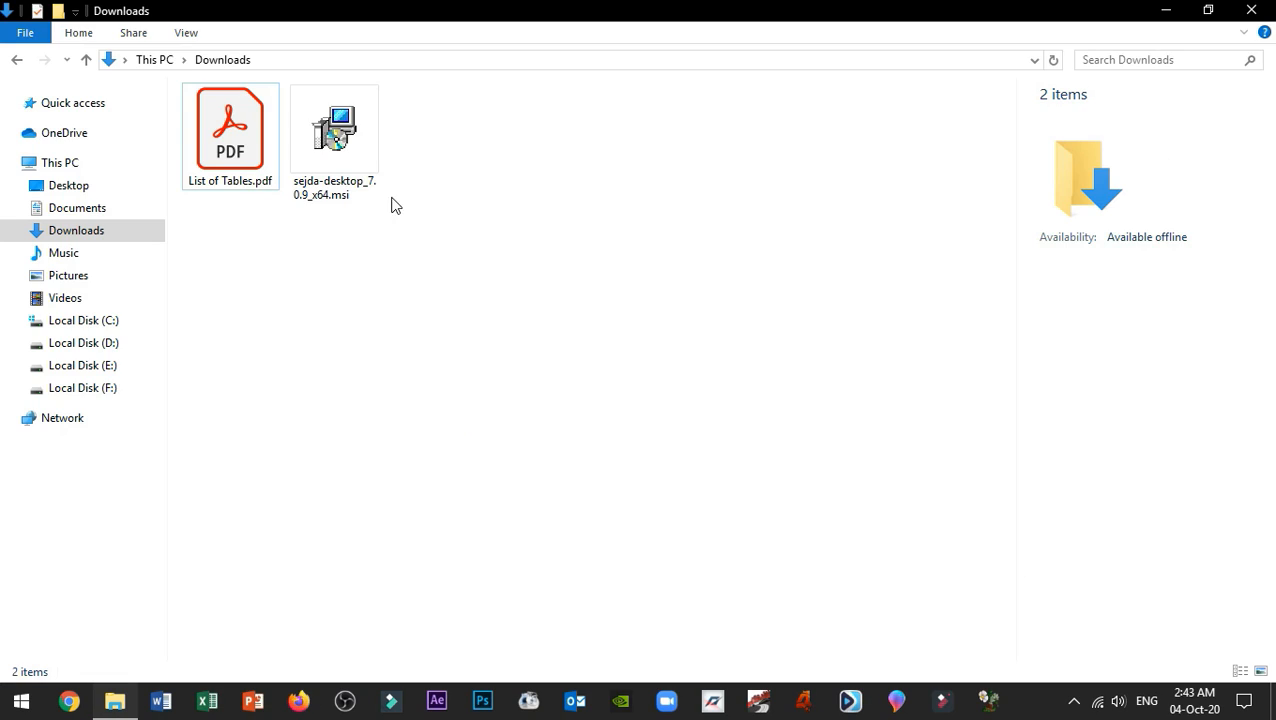
# Step: Run the .msi and install Sejda PDF Desktop into C:\Program Files\Sejda PDF Desktop\ with default settings
pyautogui.doubleClick(358, 140)
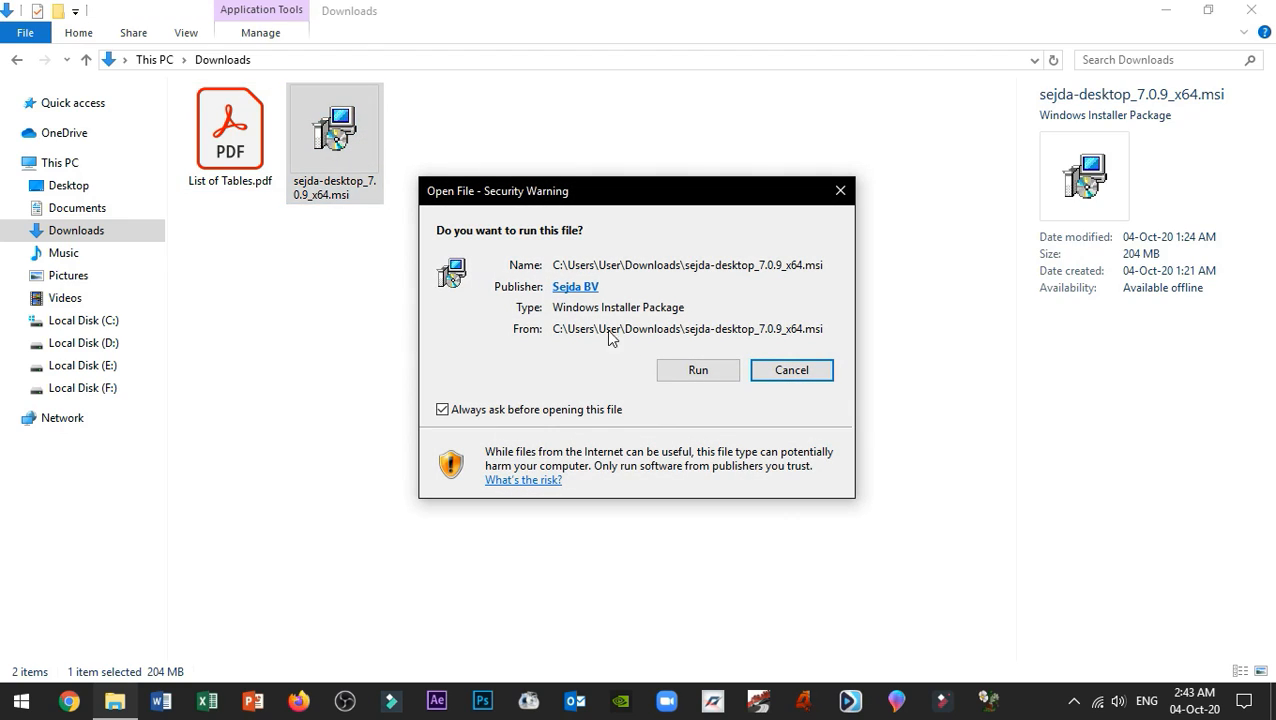
pyautogui.click(666, 372)
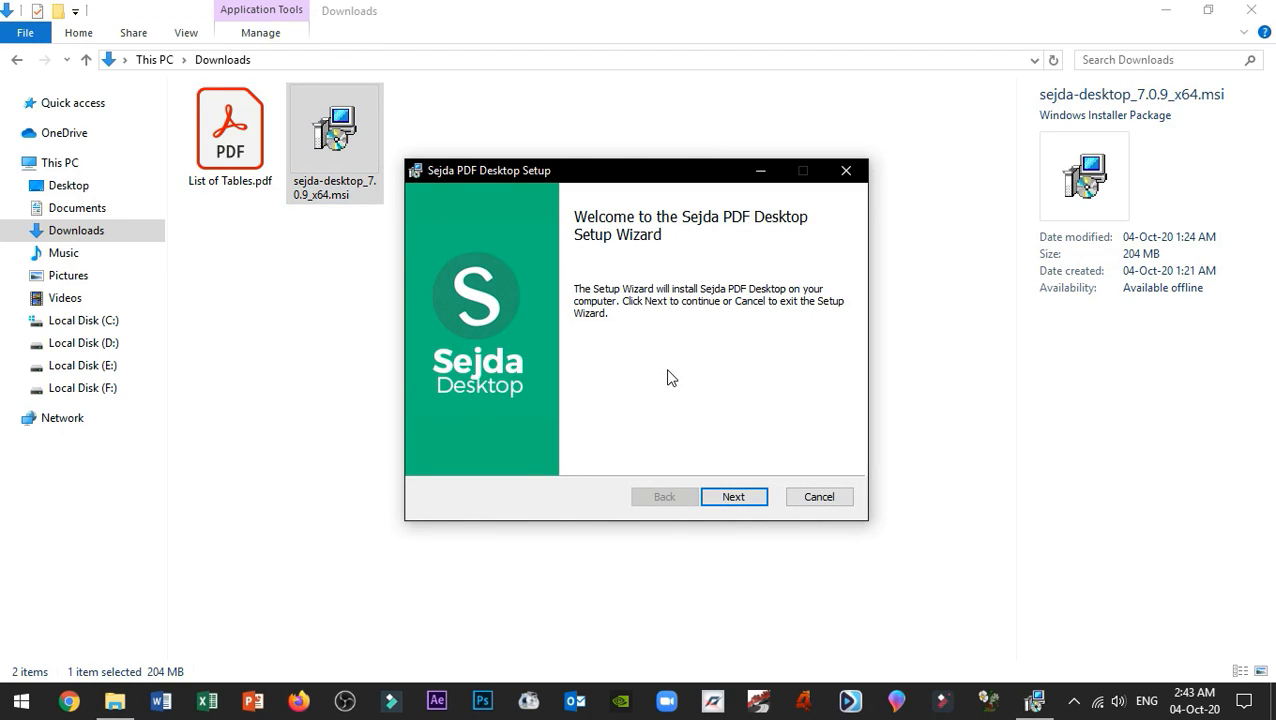
pyautogui.click(733, 500)
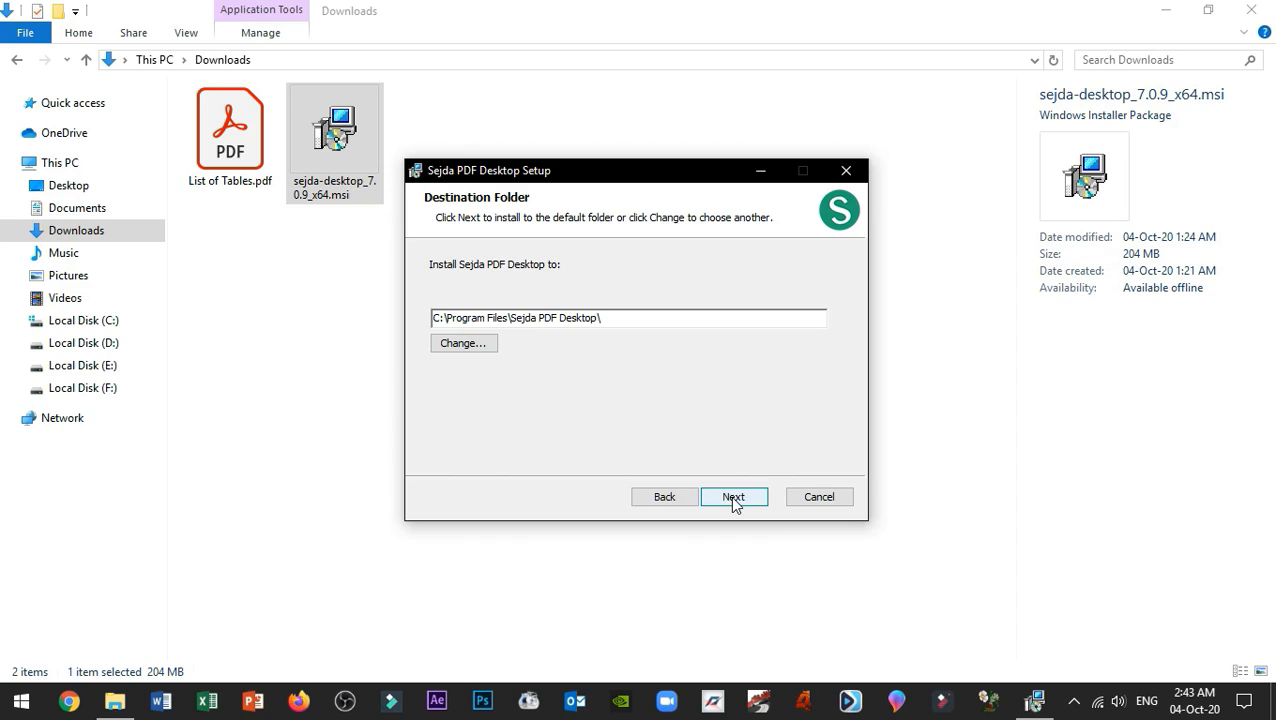
pyautogui.click(733, 500)
pyautogui.click(742, 499)
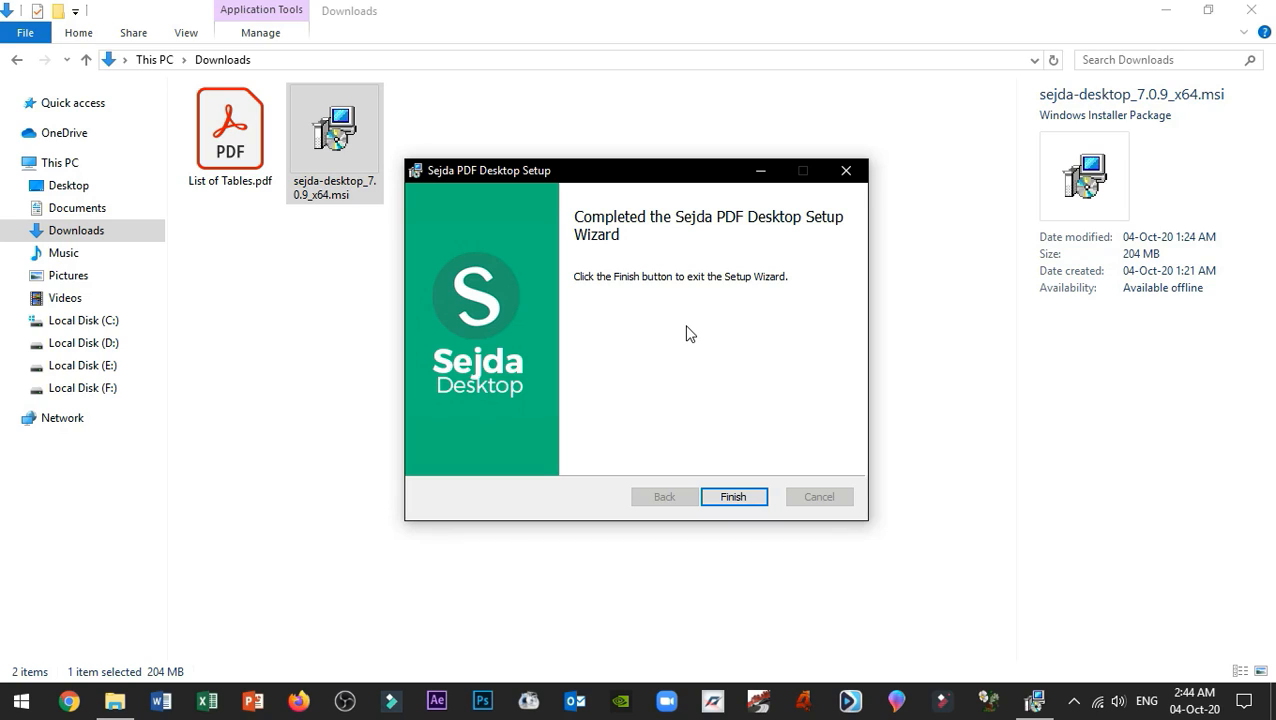
pyautogui.click(727, 494)
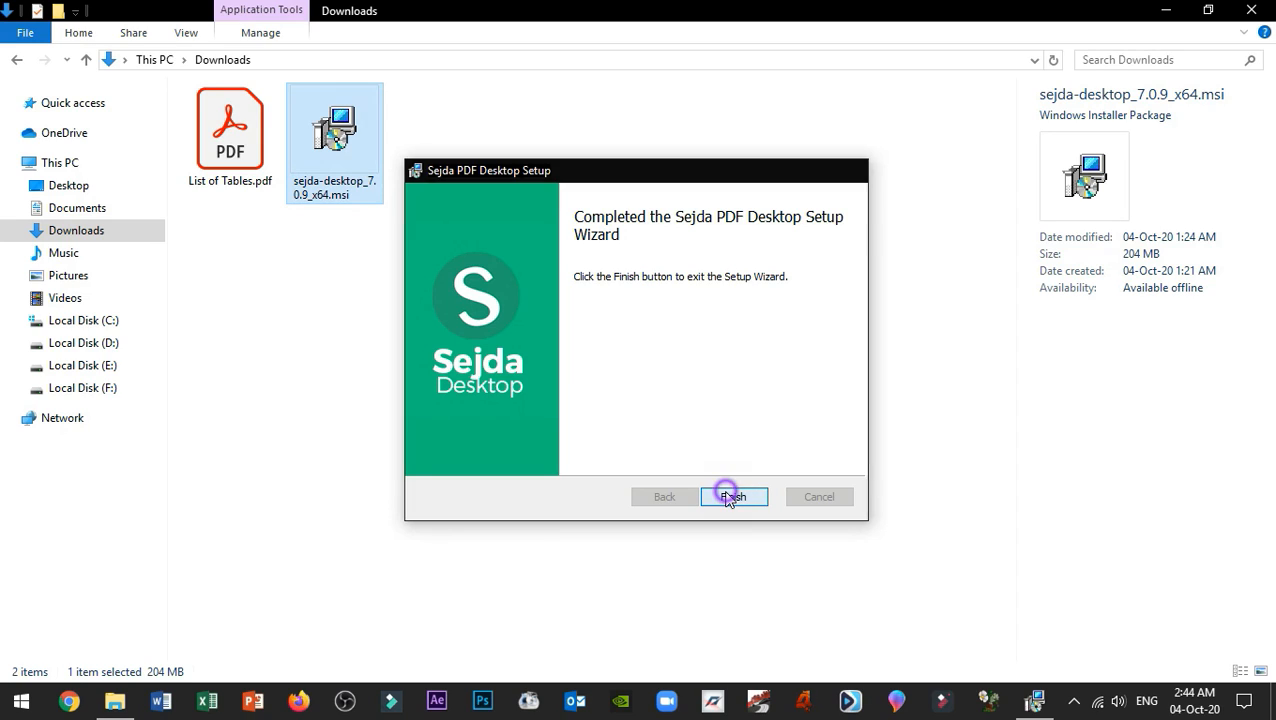
# Step: Launch Sejda PDF Desktop from the desktop and bring up the free limited version notice
pyautogui.press('super+d')
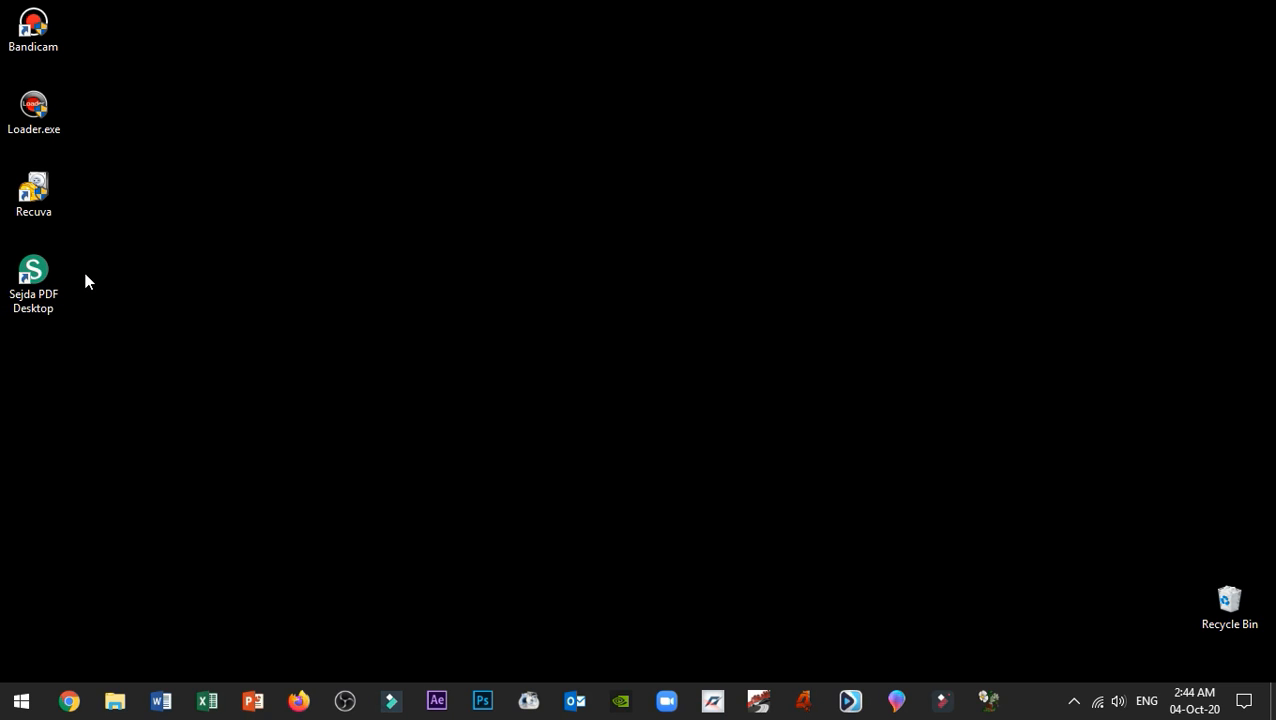
pyautogui.doubleClick(30, 283)
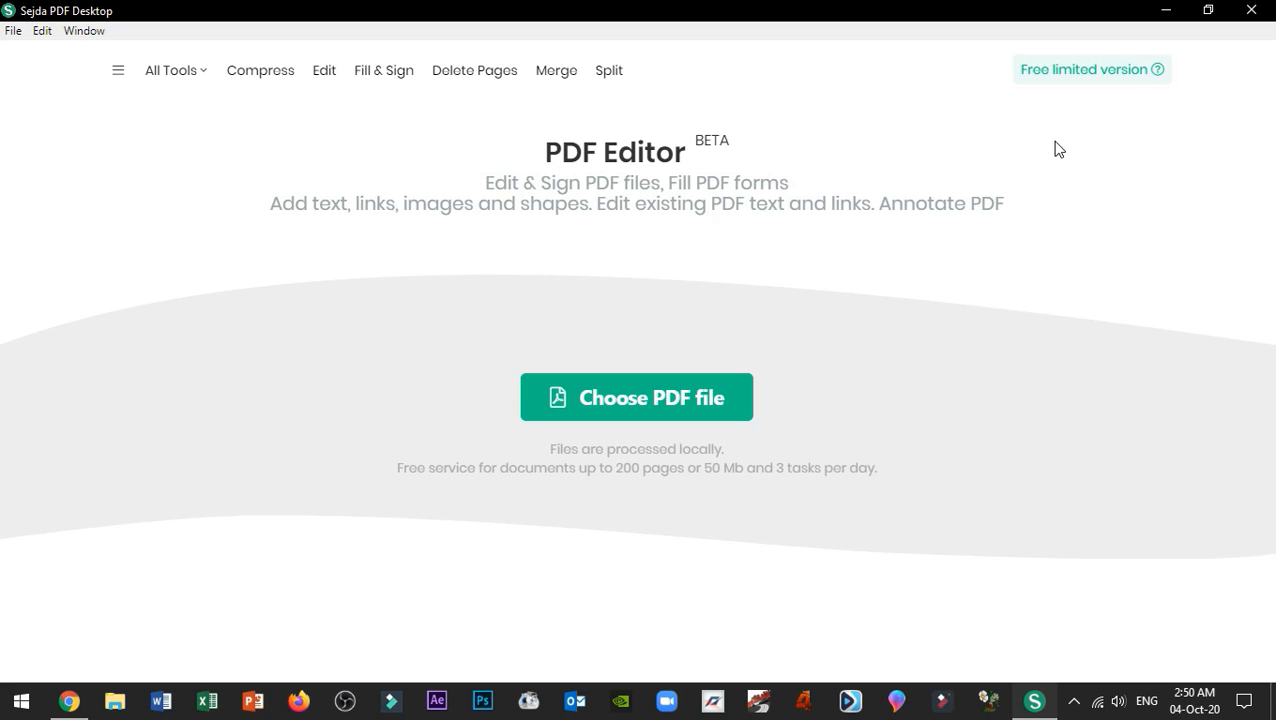
pyautogui.click(1087, 72)
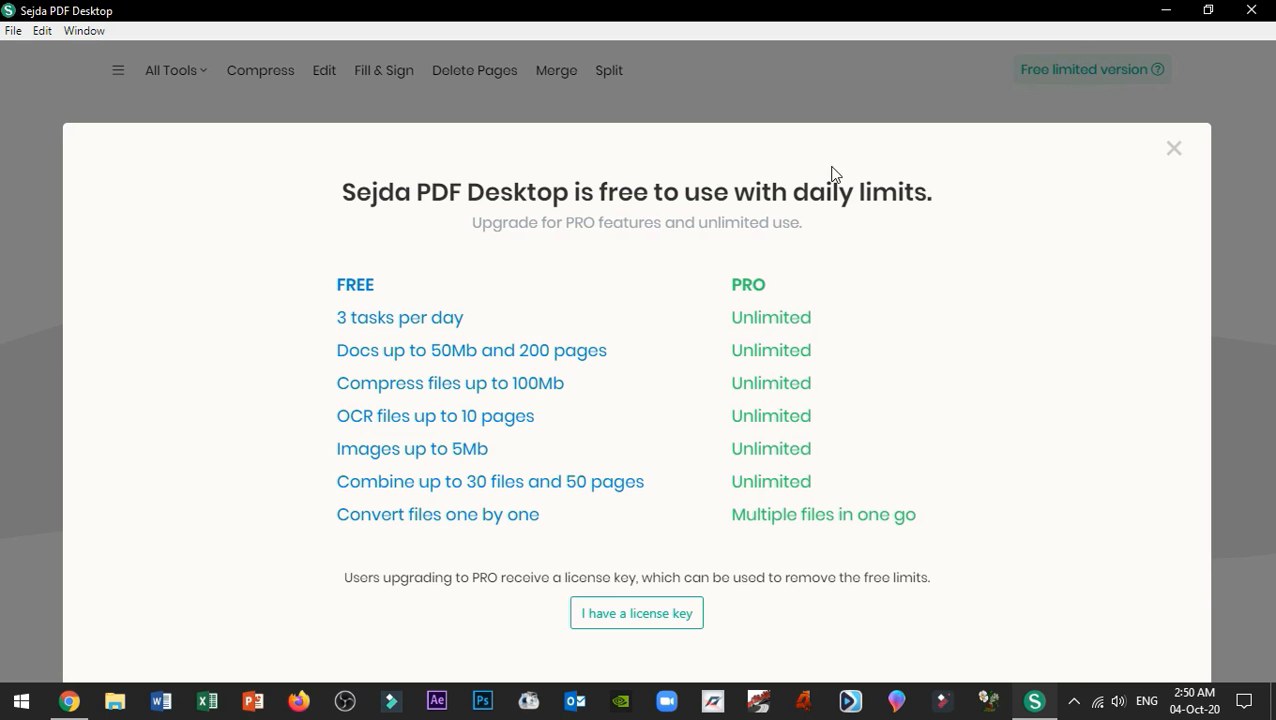
# Step: Read through the FREE versus PRO daily limits, including document size and pages, then dismiss the notice
pyautogui.click(340, 317)
pyautogui.moveTo(340, 317); pyautogui.dragTo(548, 521)
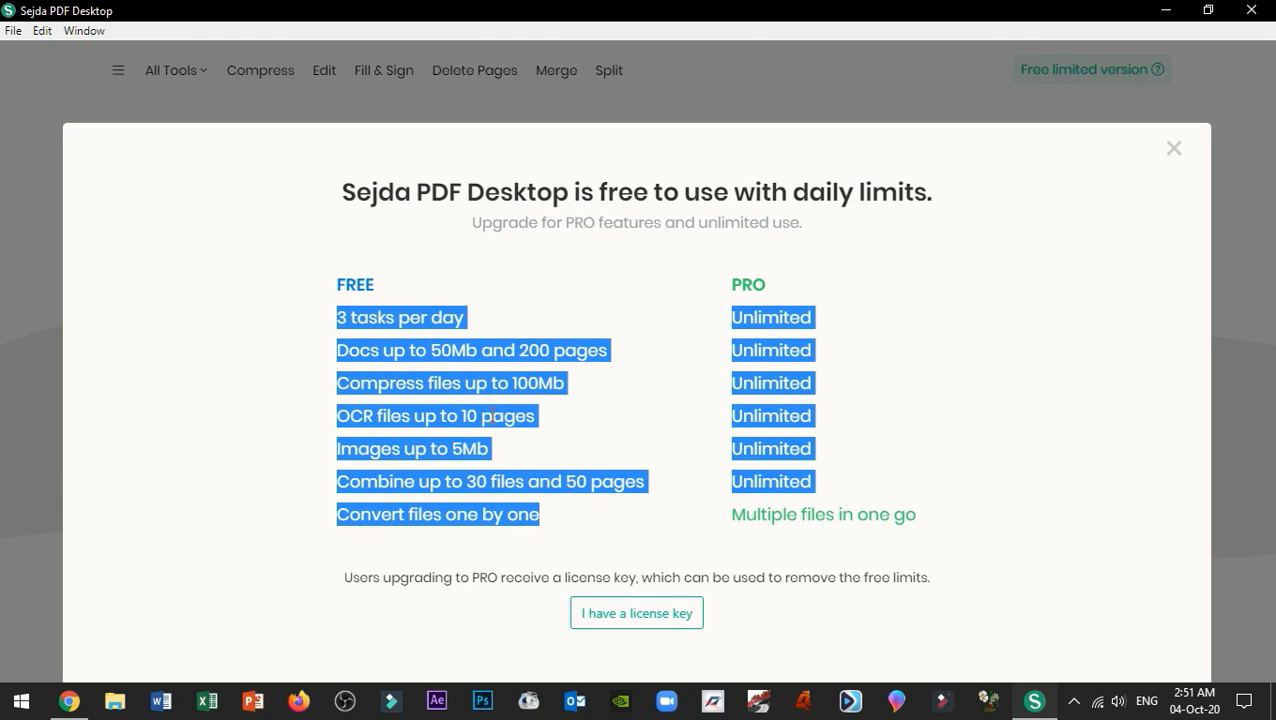
pyautogui.click(490, 377)
pyautogui.click(431, 350)
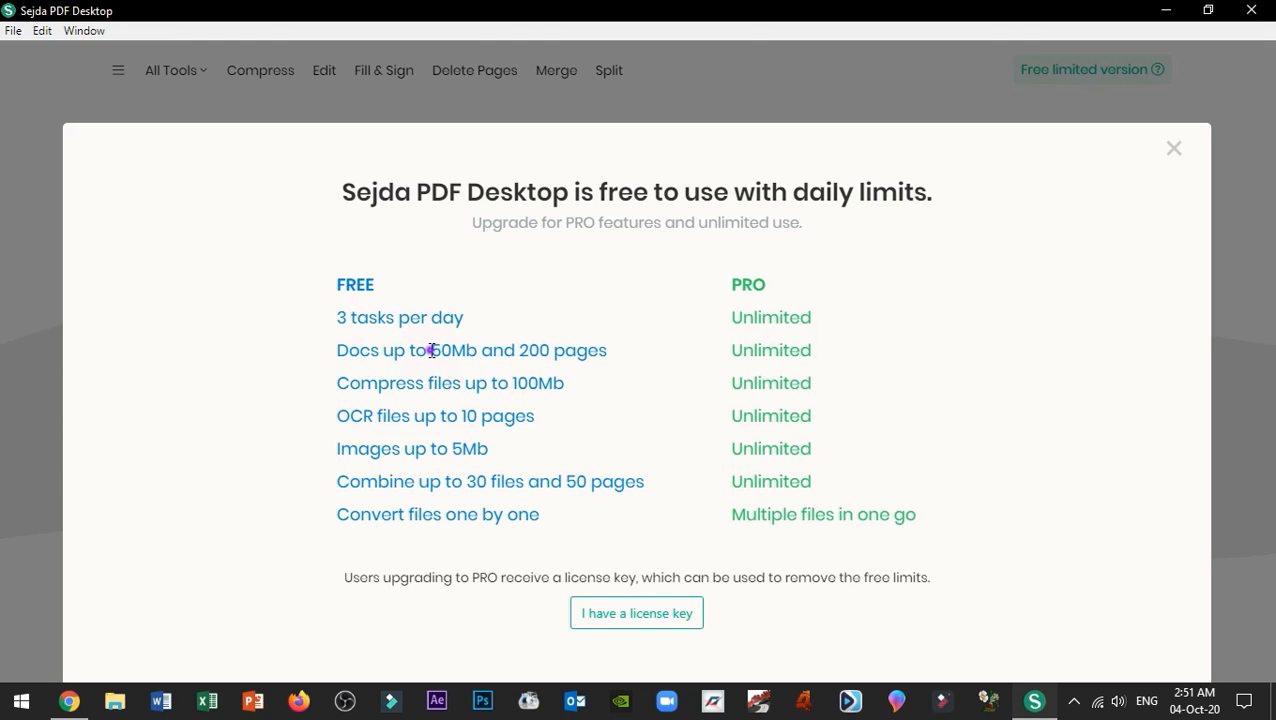
pyautogui.moveTo(431, 350); pyautogui.dragTo(552, 353)
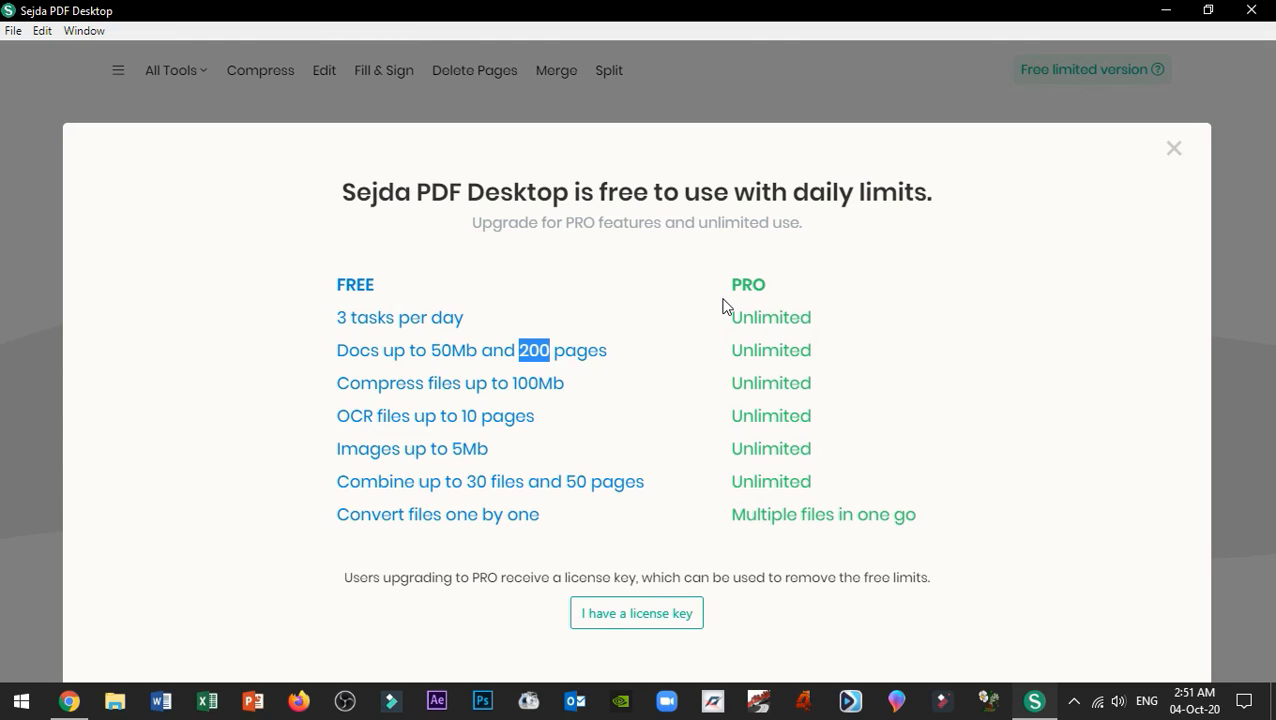
pyautogui.moveTo(733, 284); pyautogui.dragTo(920, 520)
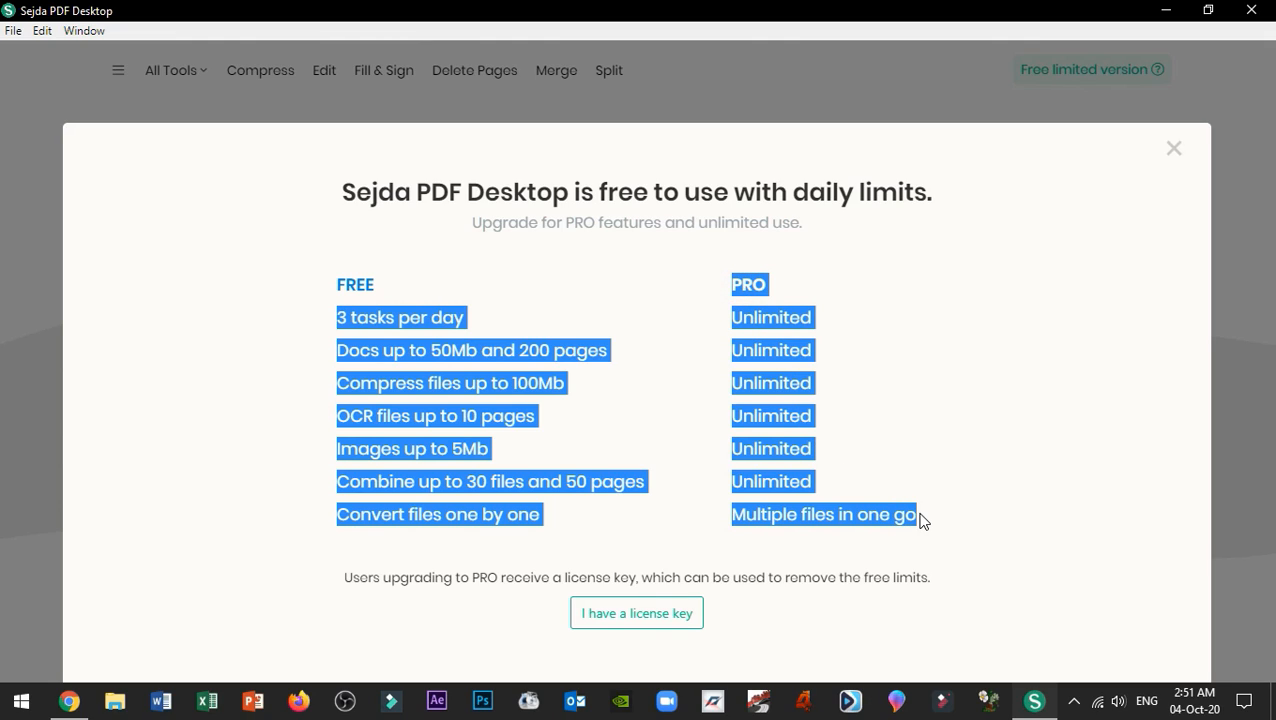
pyautogui.click(795, 352)
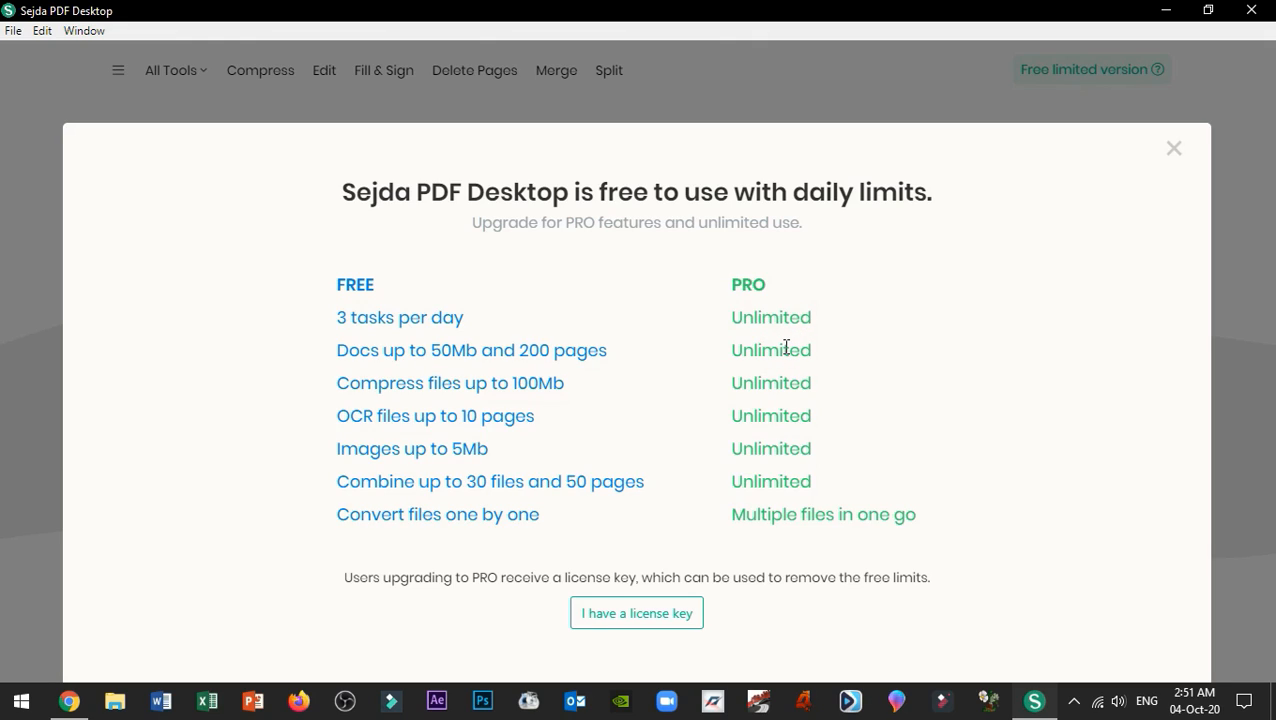
pyautogui.click(1172, 150)
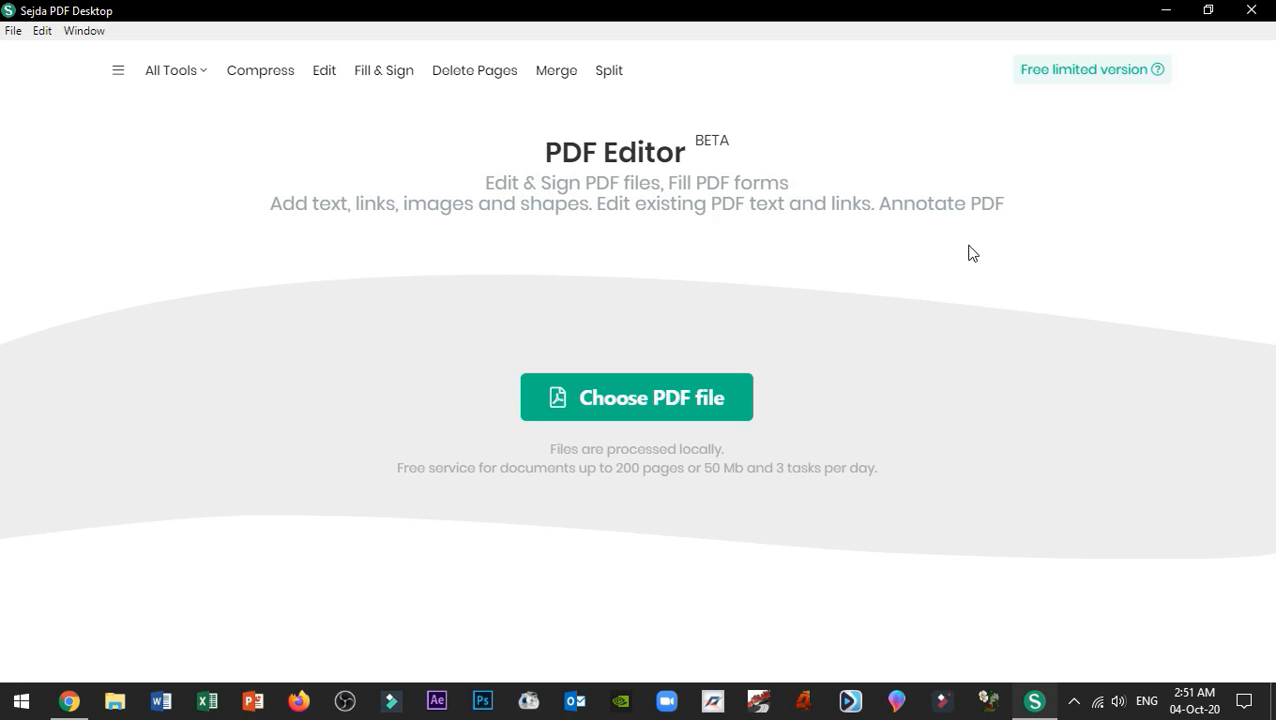
# Step: Look over the Sejda PDF Desktop Pro download page in Chrome
pyautogui.click(76, 705)
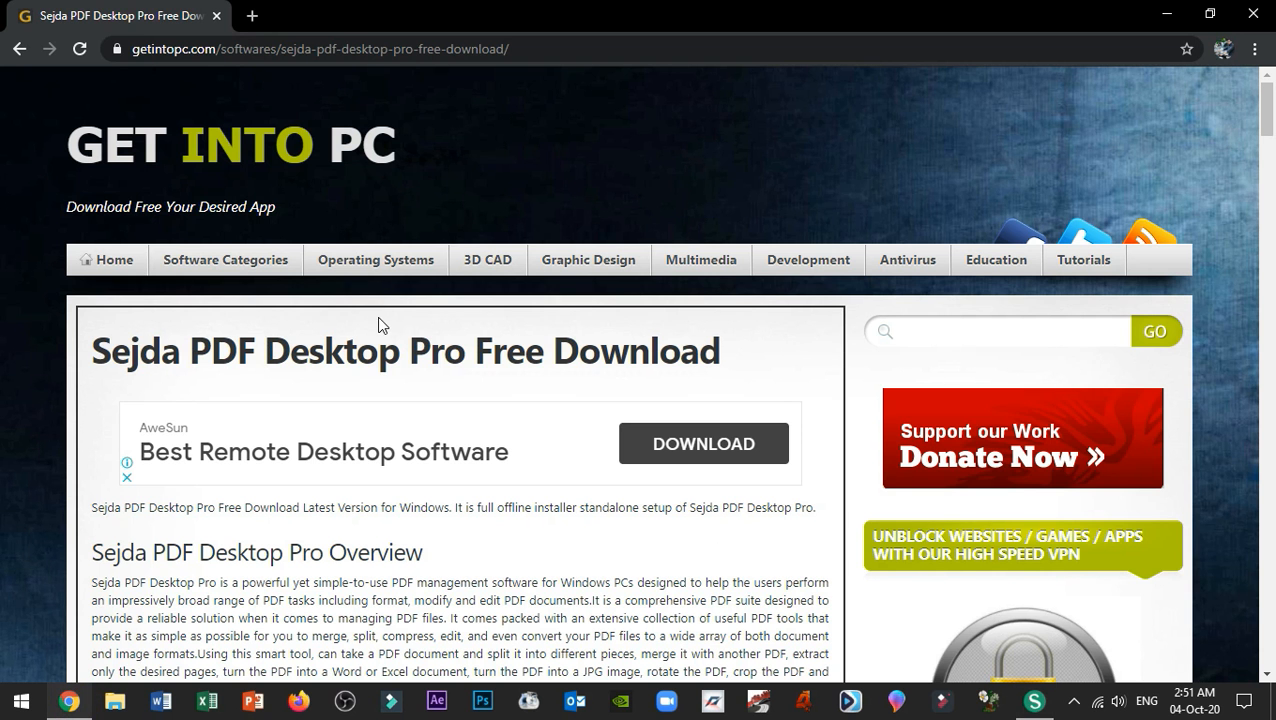
pyautogui.scroll(-5, 384, 321)
pyautogui.scroll(-10, 395, 328)
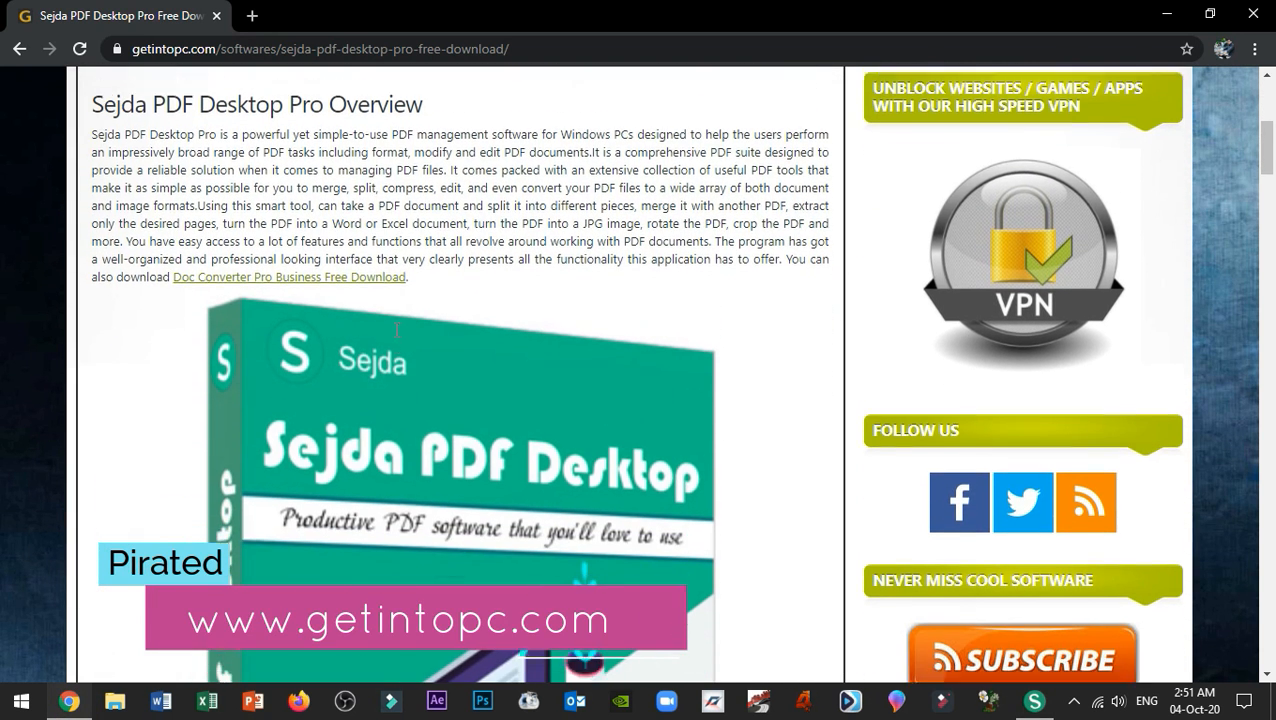
pyautogui.scroll(-15, 395, 328)
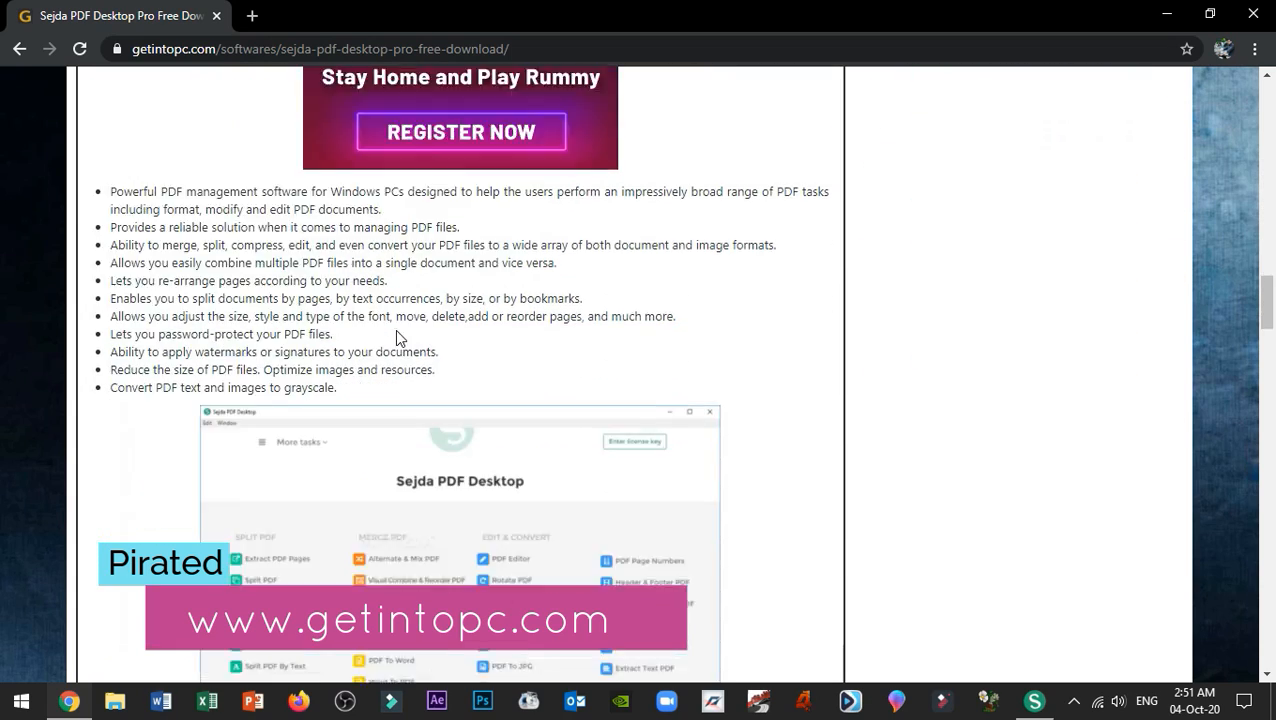
pyautogui.scroll(-4, 395, 338)
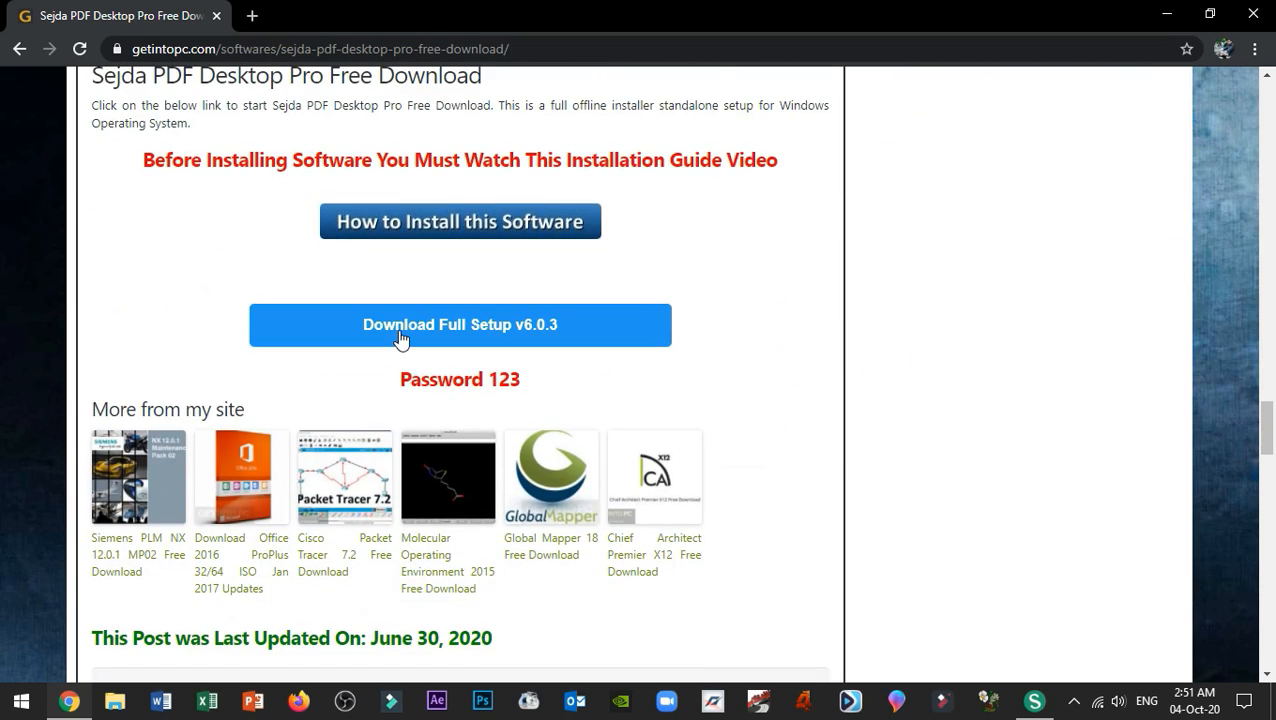
pyautogui.scroll(1, 402, 338)
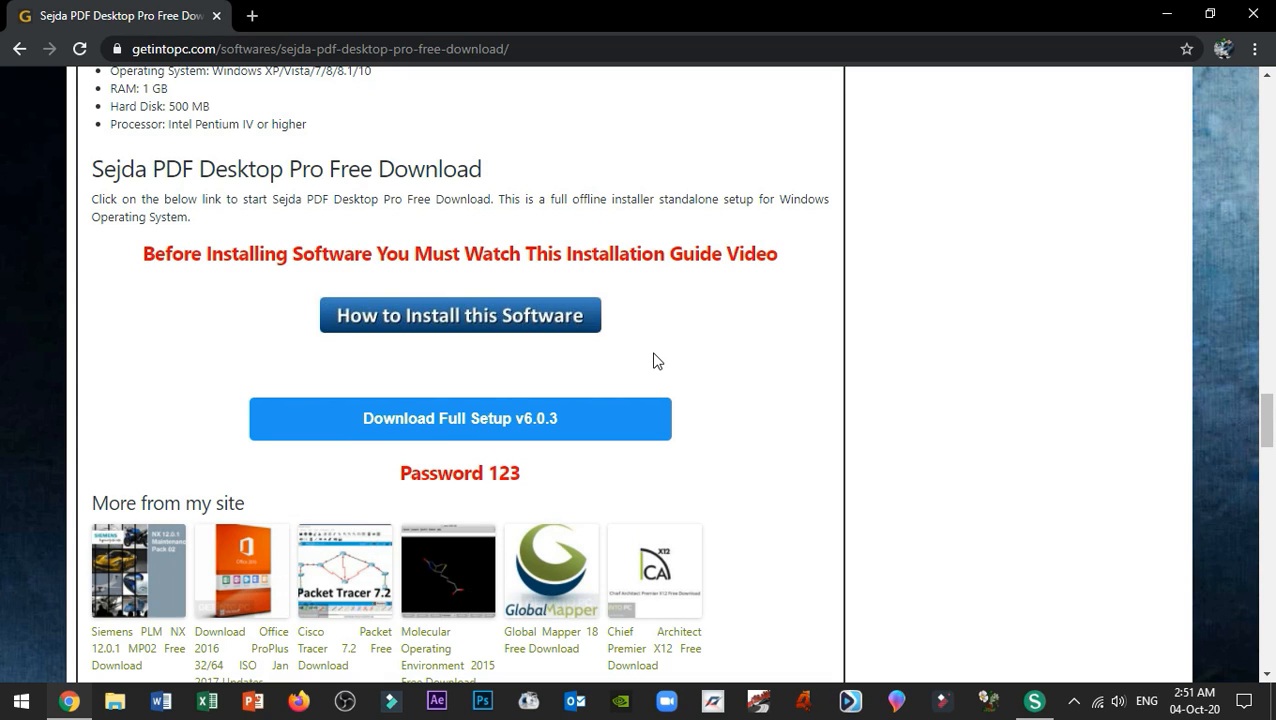
# Step: Skim the 'How to Install this Software' guide, then return to Sejda PDF Desktop
pyautogui.click(479, 322)
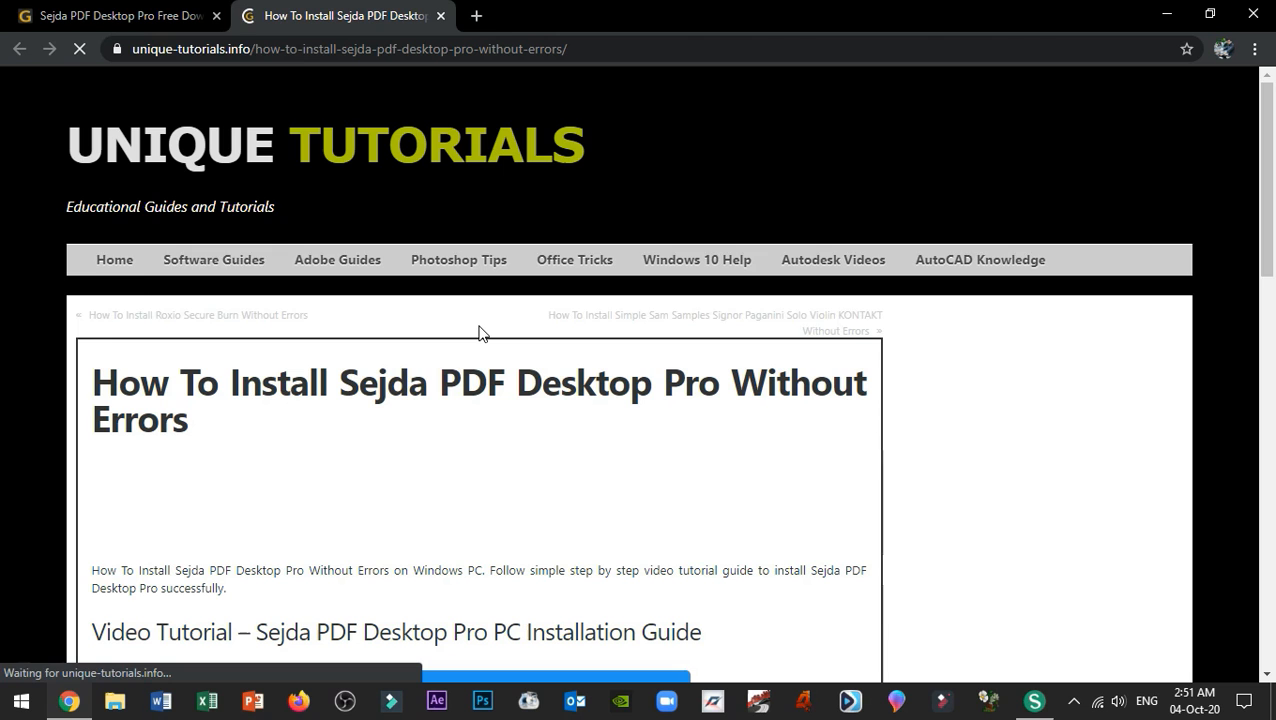
pyautogui.scroll(-4, 479, 341)
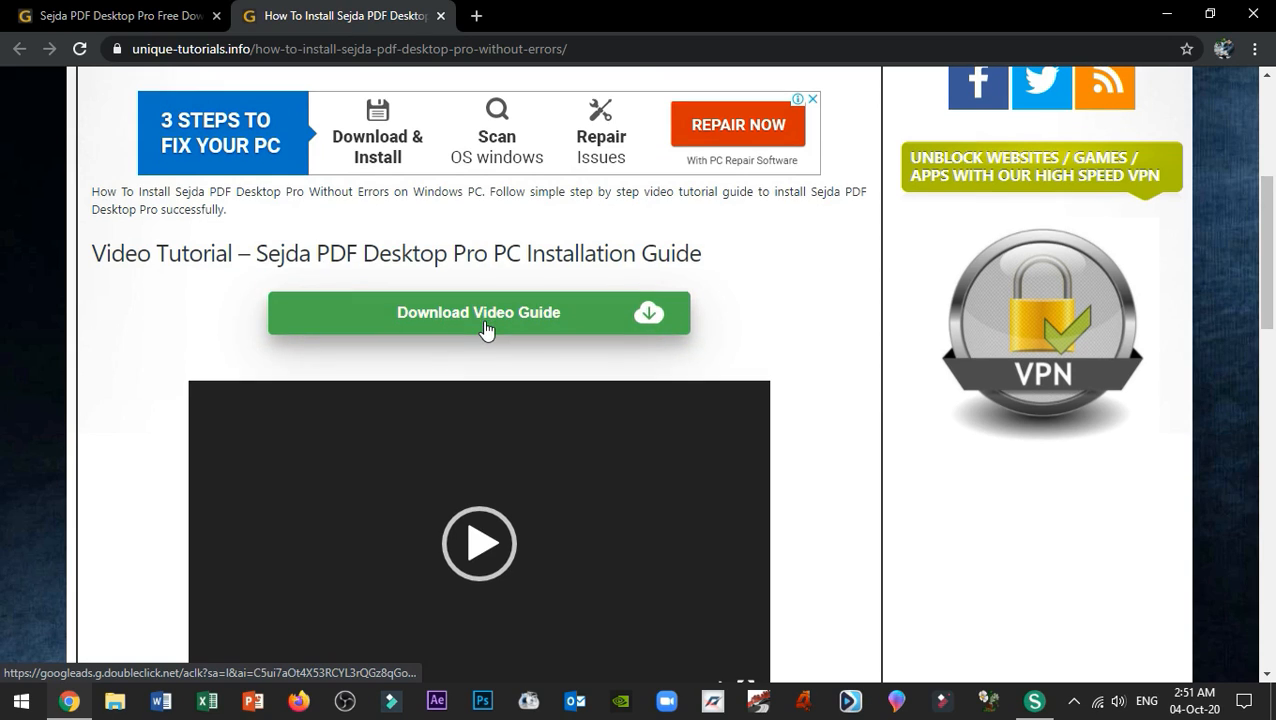
pyautogui.scroll(-2, 484, 333)
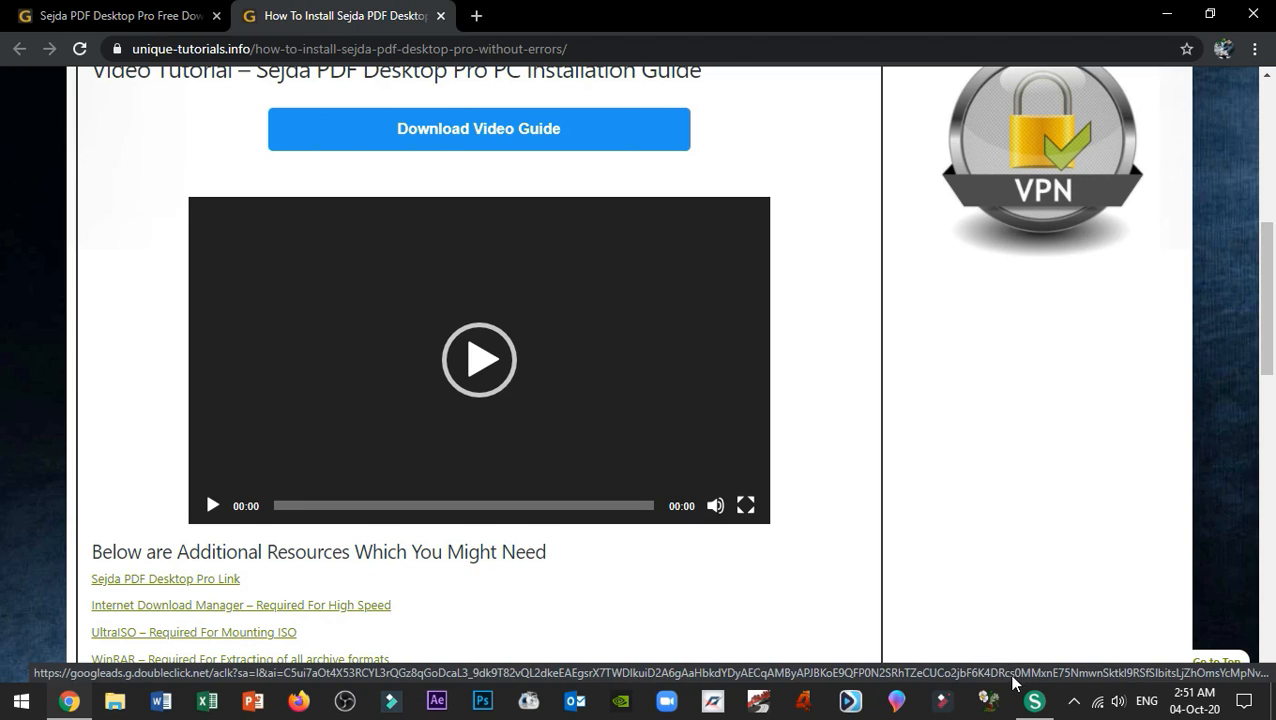
pyautogui.click(1032, 703)
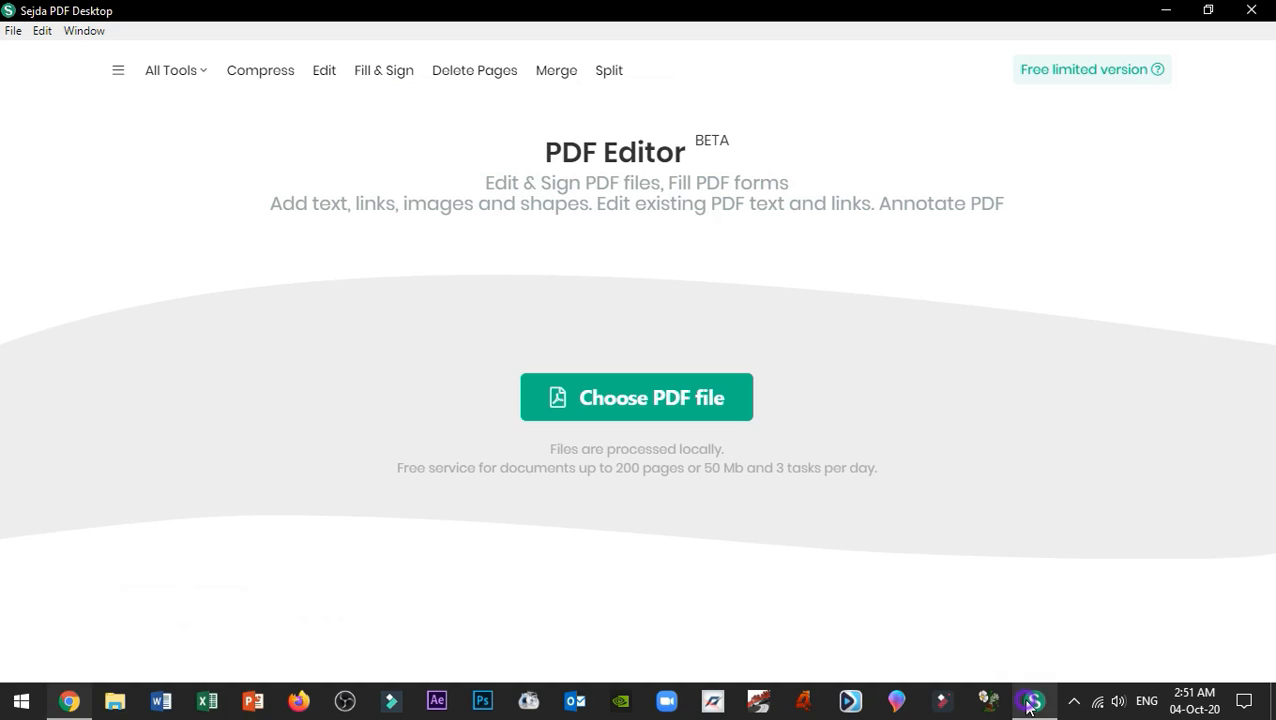
# Step: Recheck the free limits, view List of Tables.pdf in Acrobat Reader, then close it and return to Sejda
pyautogui.click(1099, 80)
pyautogui.click(1173, 143)
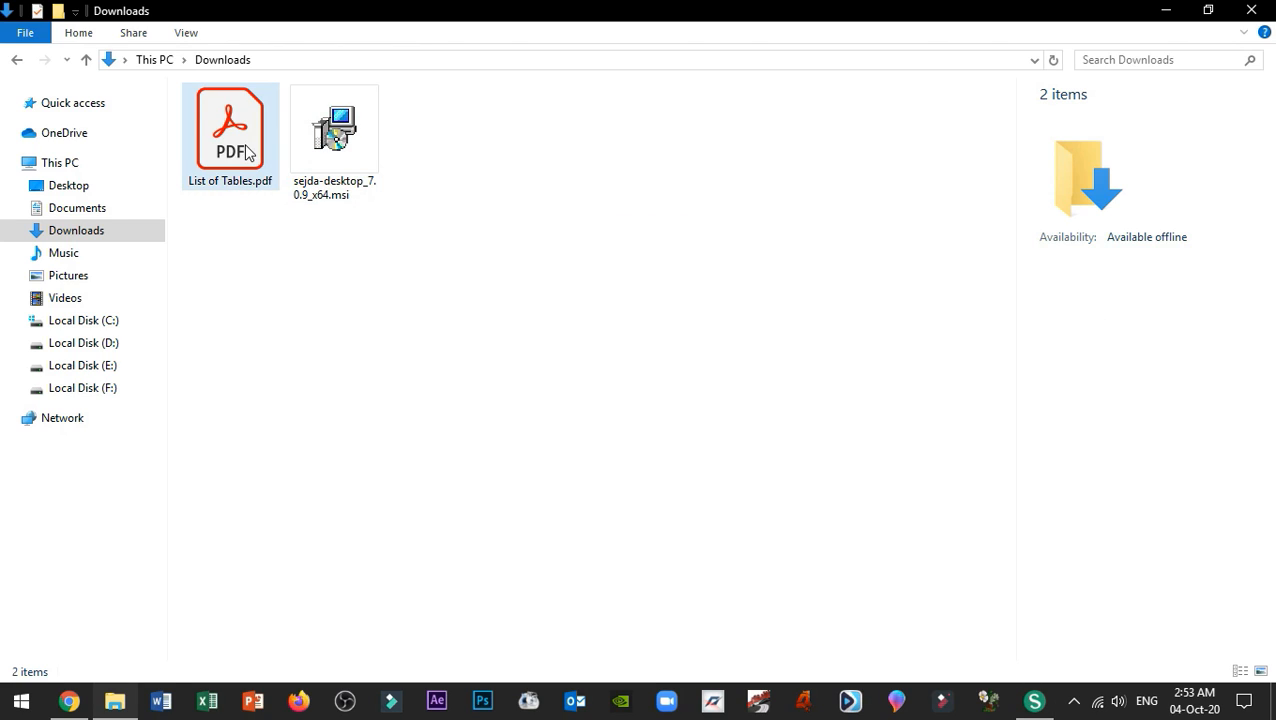
pyautogui.doubleClick(247, 150)
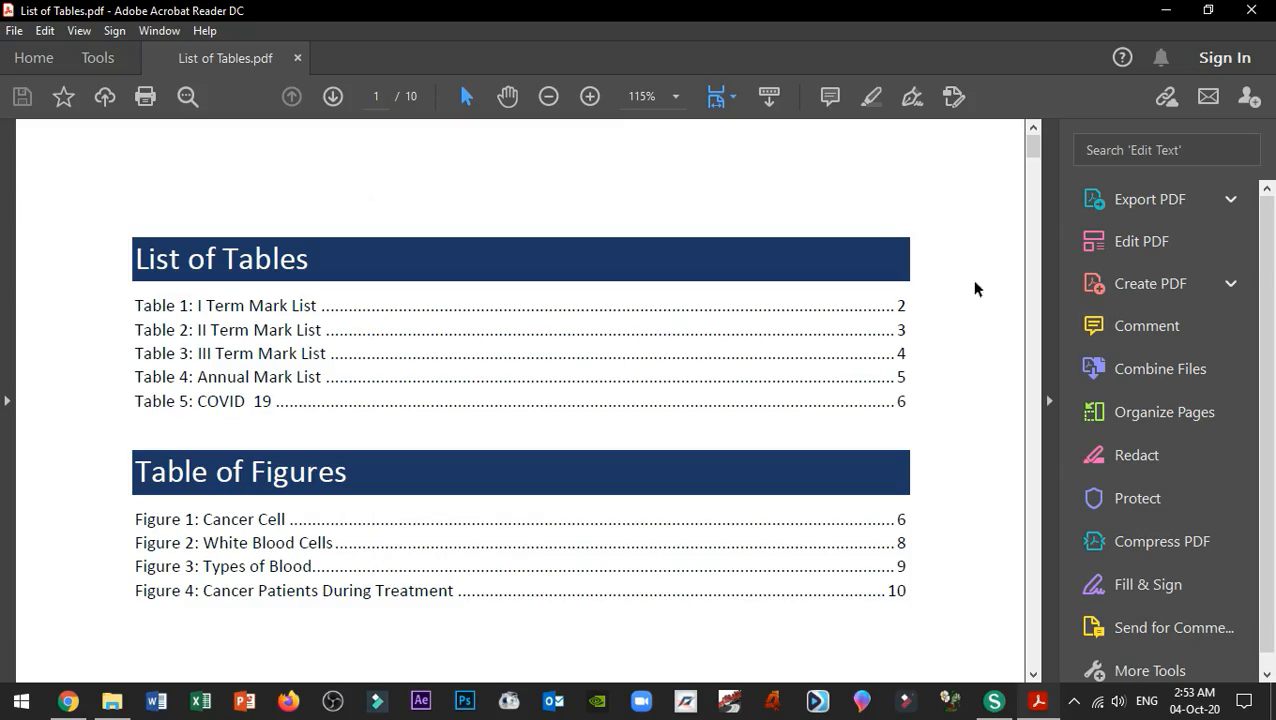
pyautogui.moveTo(1035, 160); pyautogui.dragTo(1033, 655)
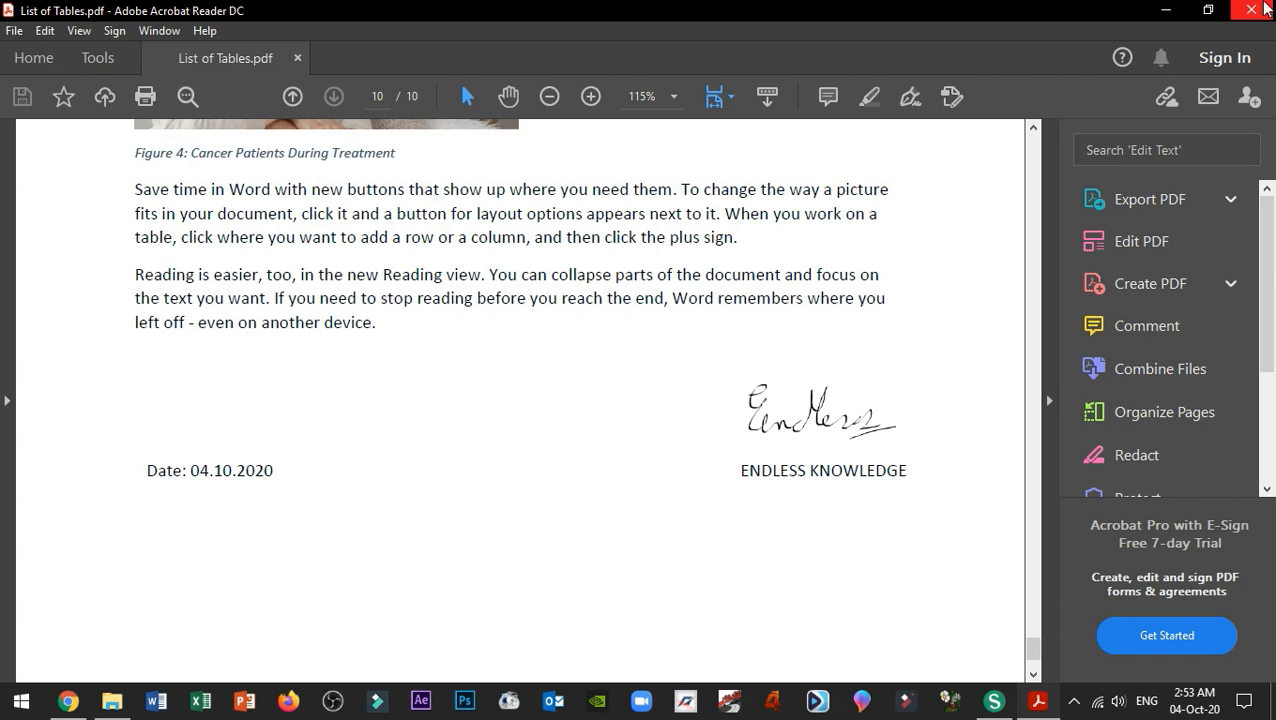
pyautogui.click(1251, 10)
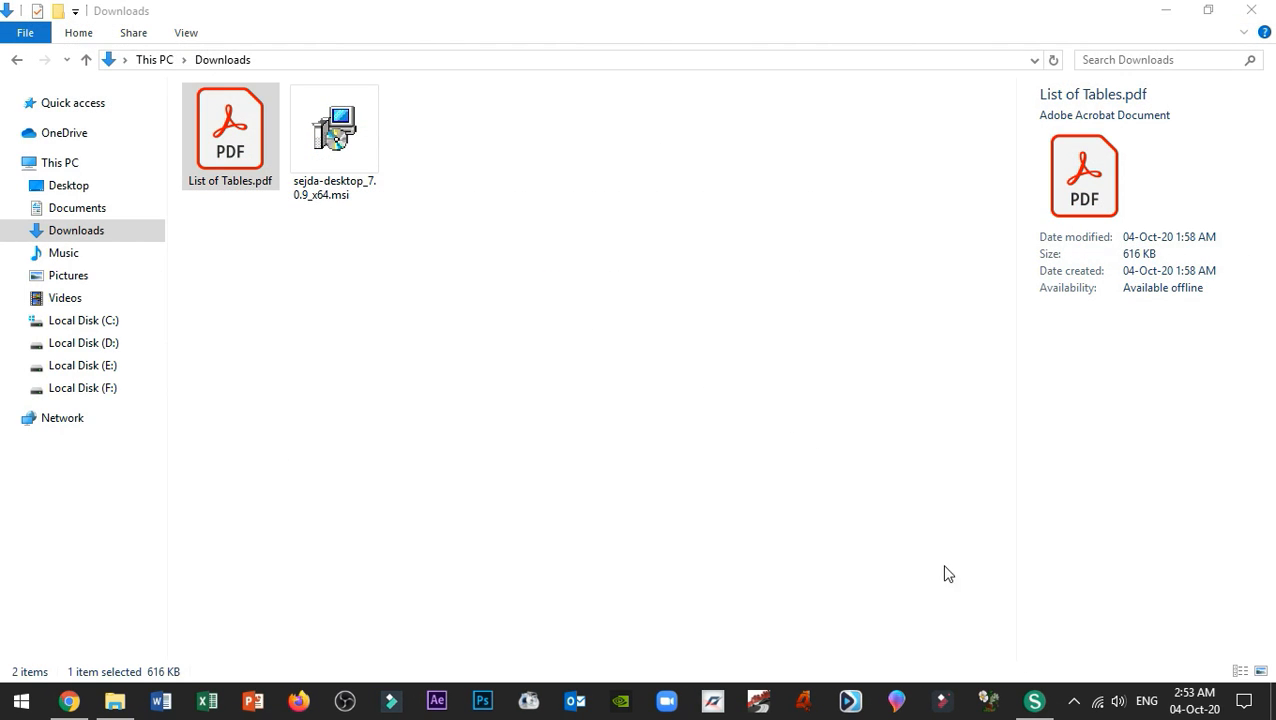
pyautogui.click(1034, 700)
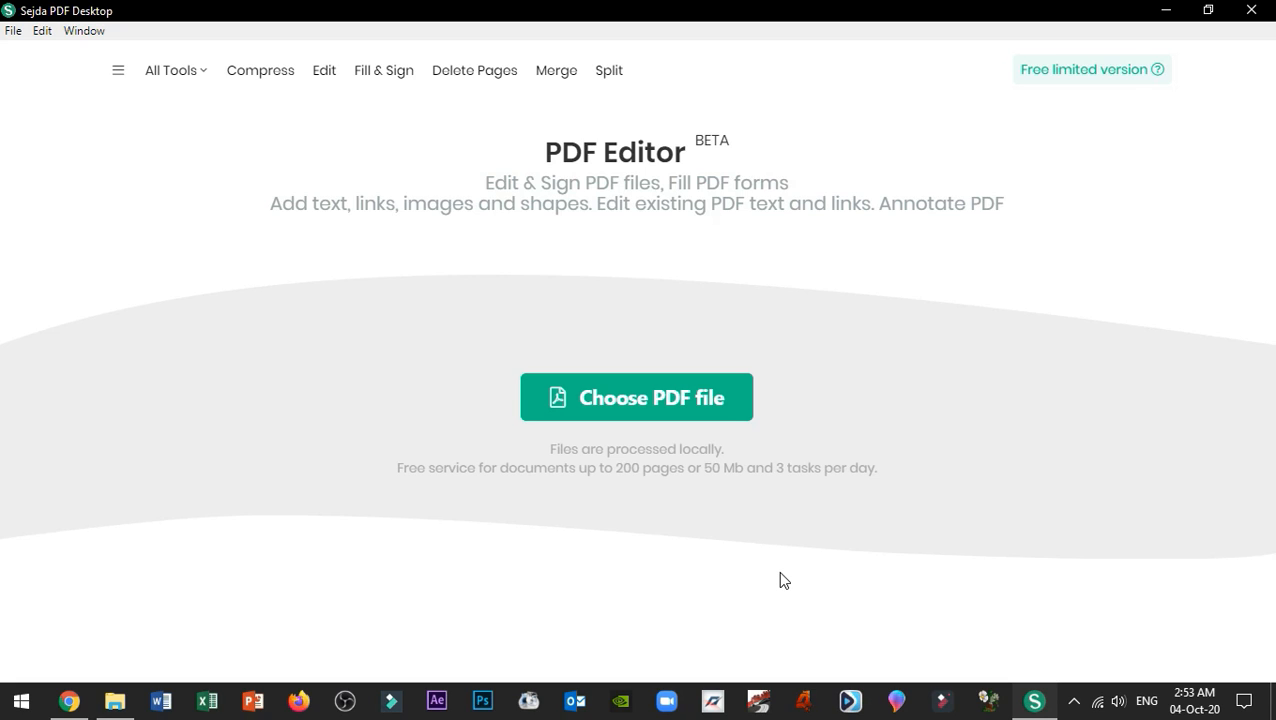
# Step: Load List of Tables.pdf from the Downloads folder into the Sejda editor
pyautogui.click(677, 408)
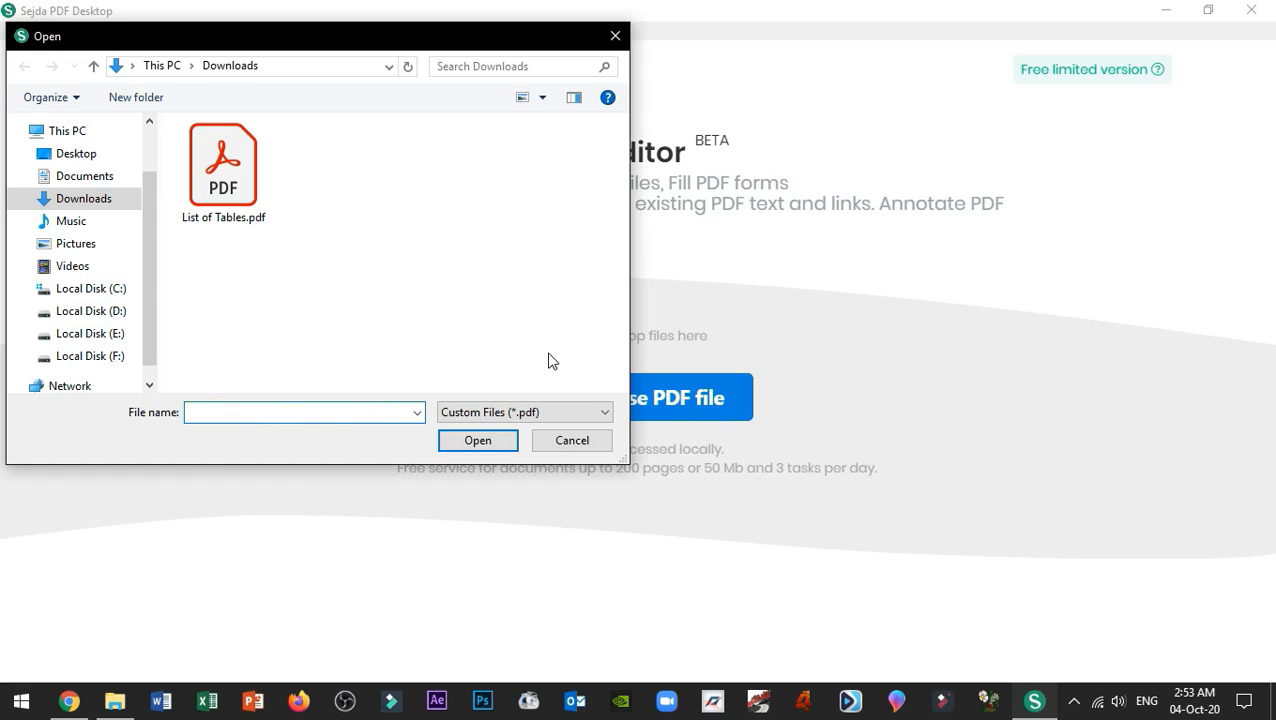
pyautogui.click(233, 168)
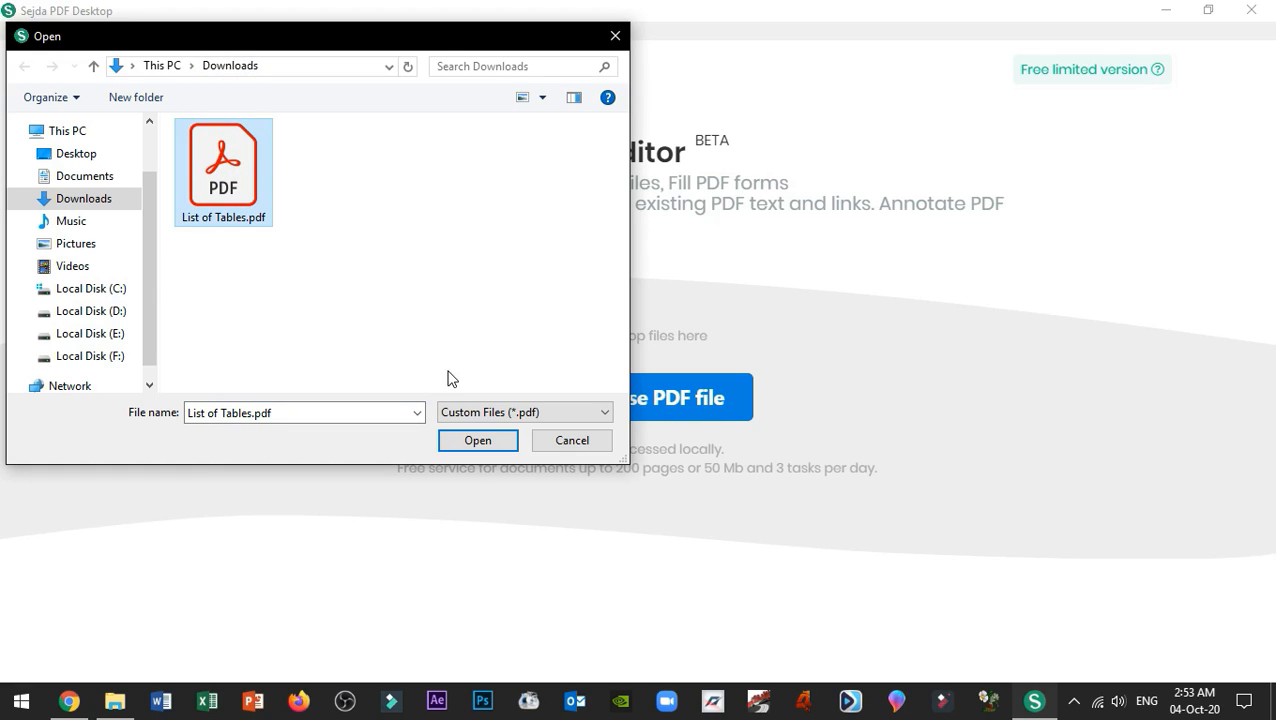
pyautogui.click(478, 441)
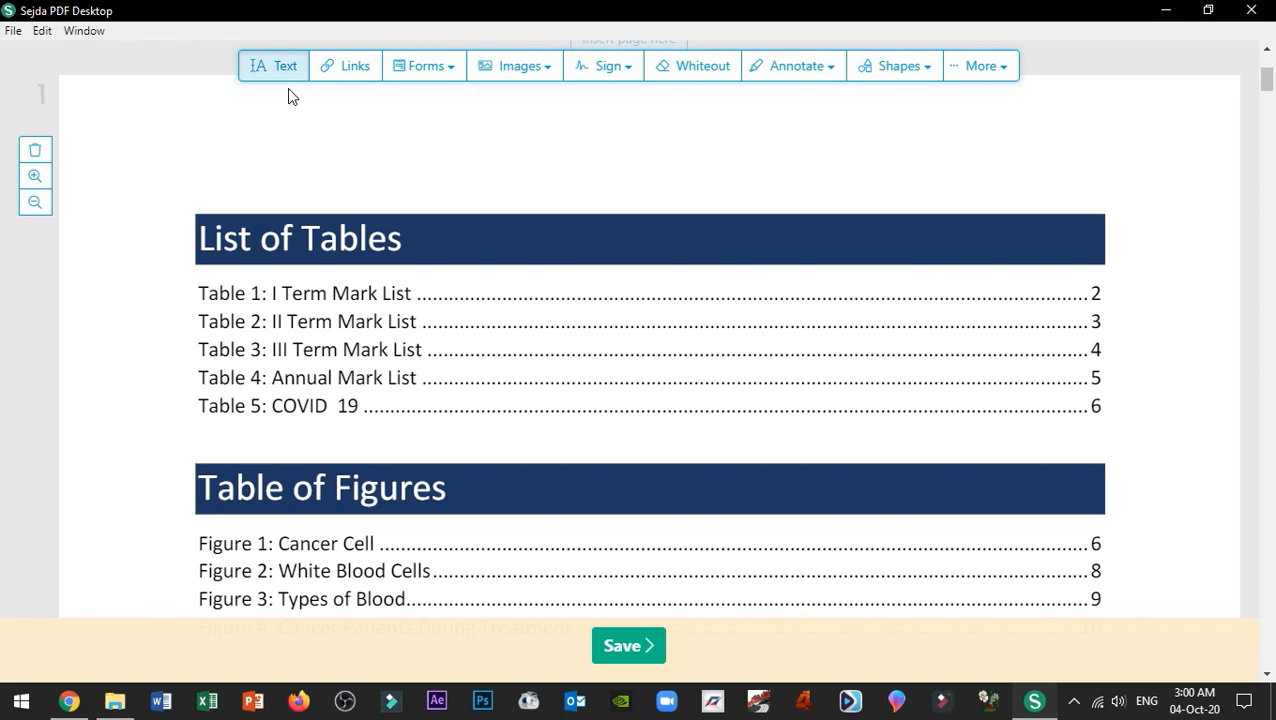
pyautogui.click(355, 72)
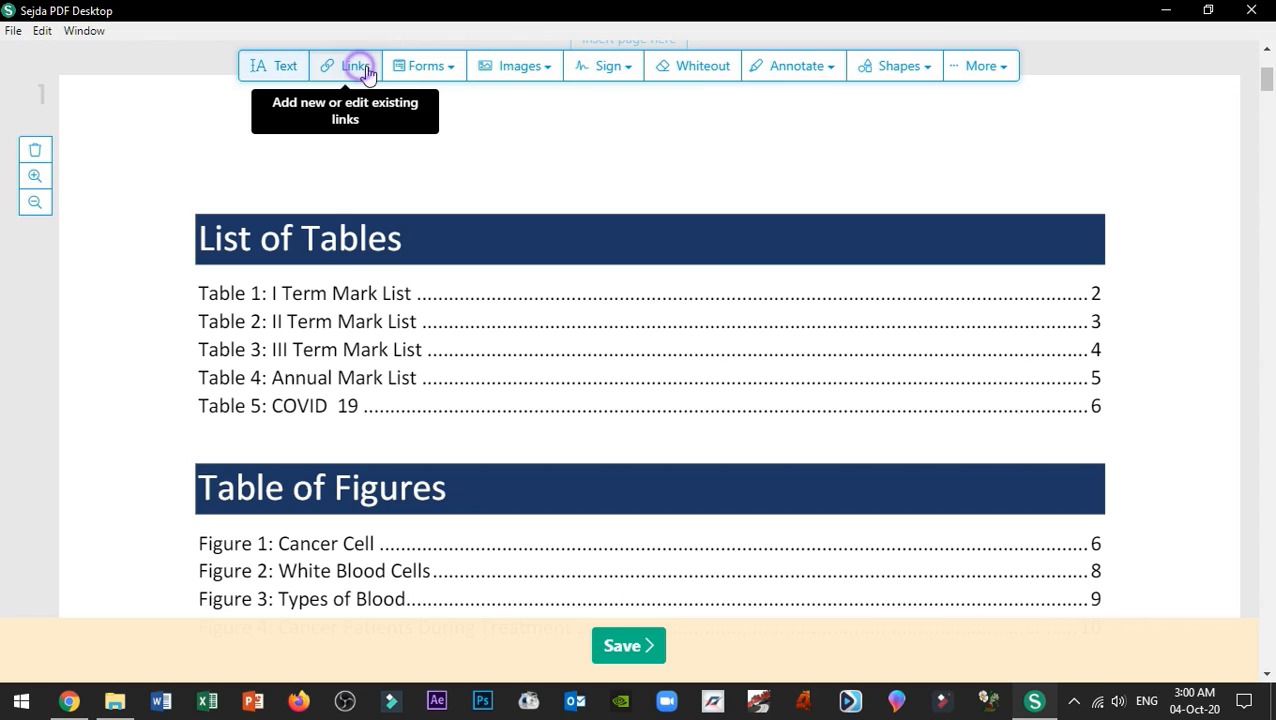
pyautogui.click(428, 66)
pyautogui.click(515, 66)
pyautogui.click(605, 66)
pyautogui.click(697, 66)
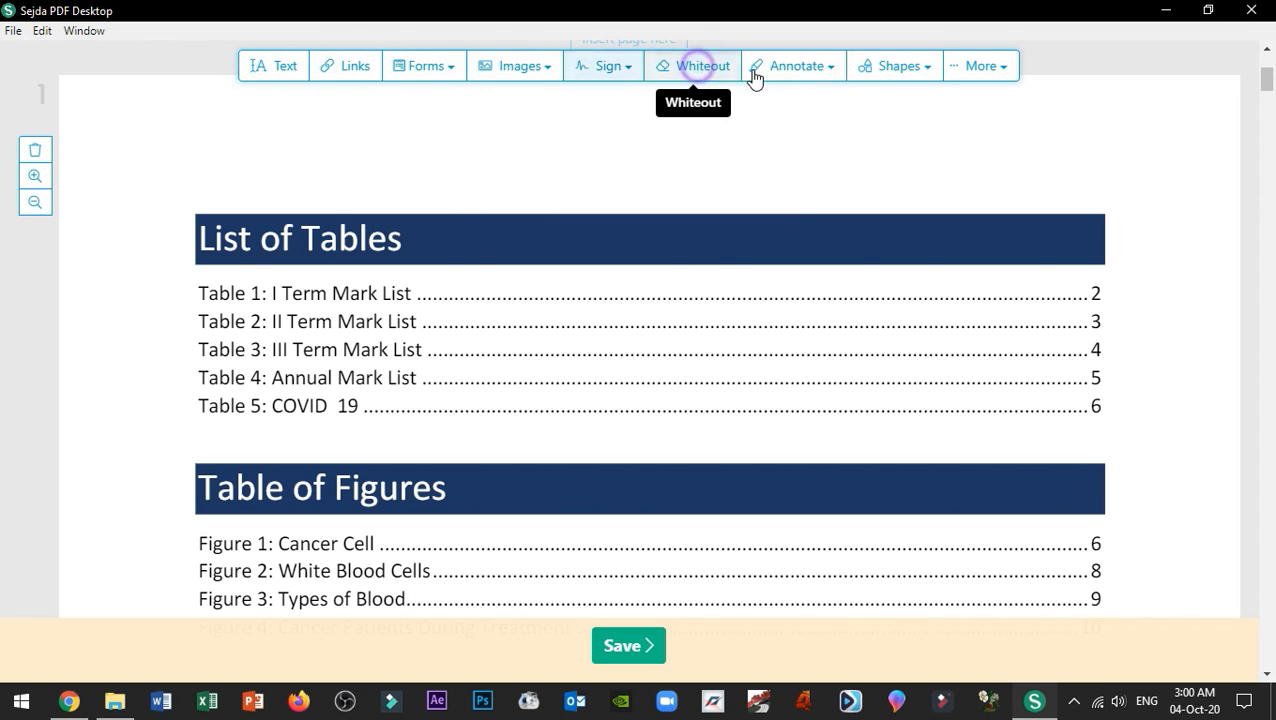
pyautogui.click(810, 70)
pyautogui.click(898, 68)
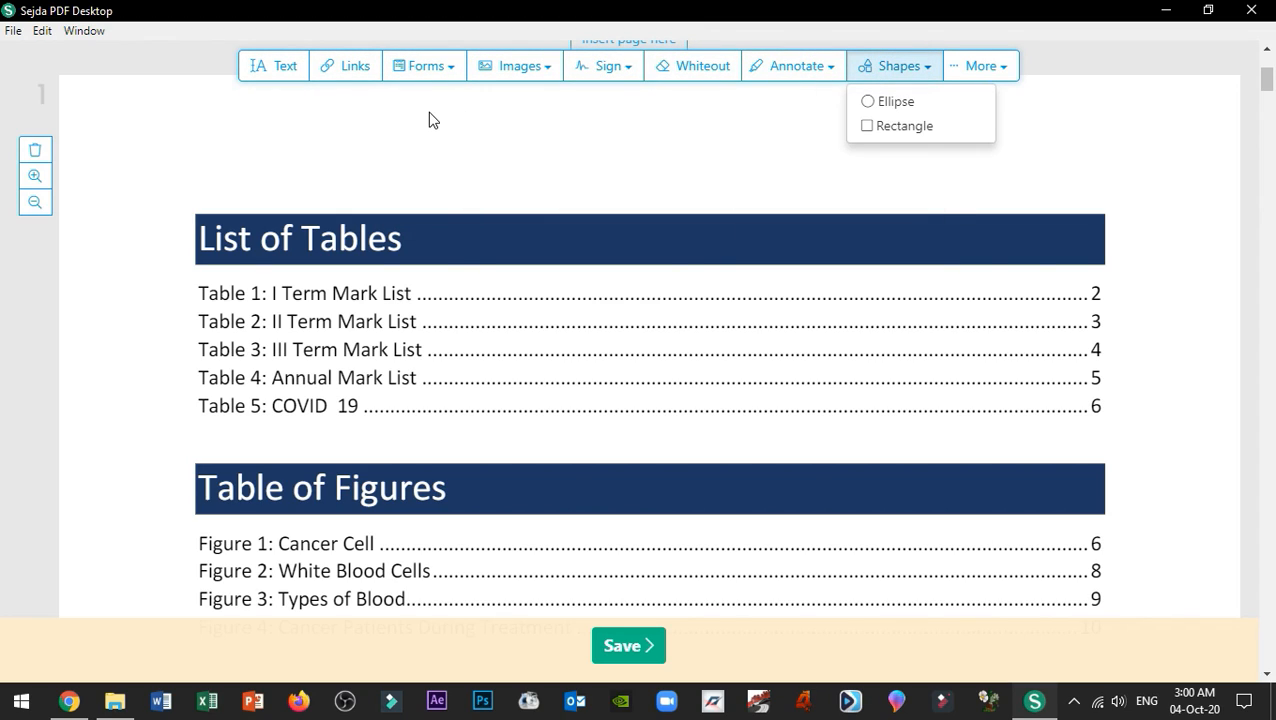
pyautogui.click(256, 68)
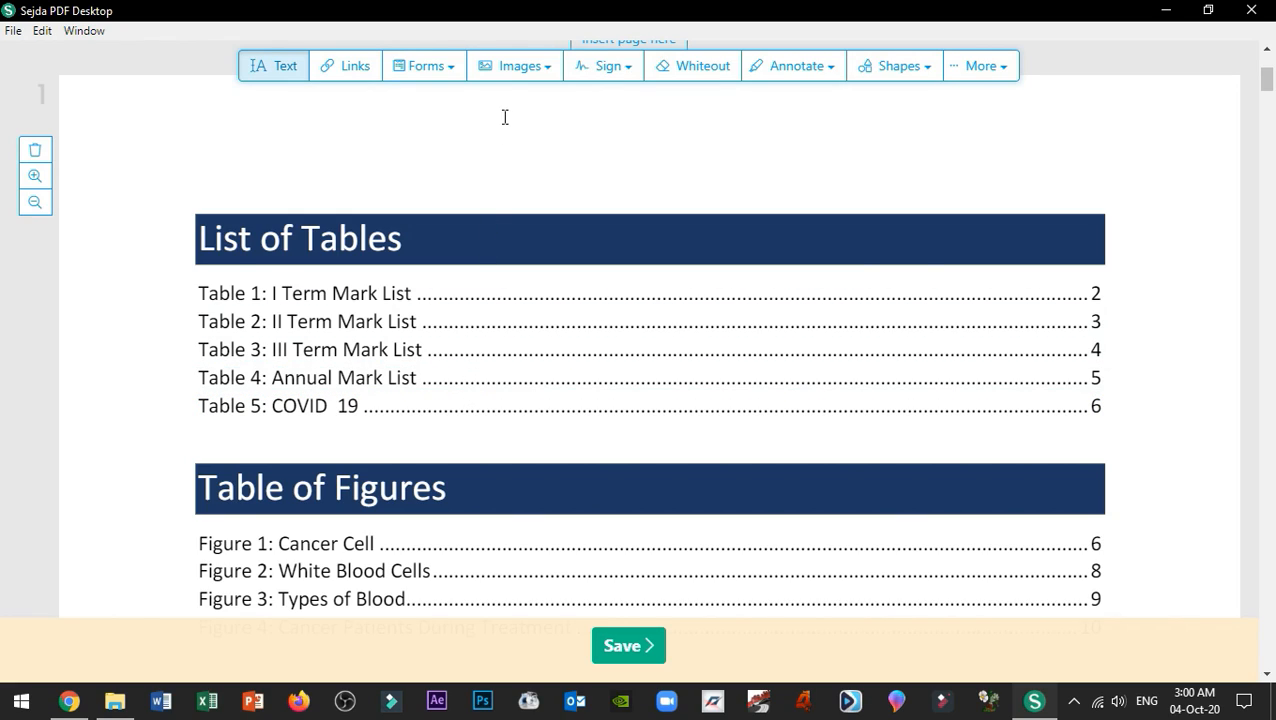
pyautogui.click(513, 70)
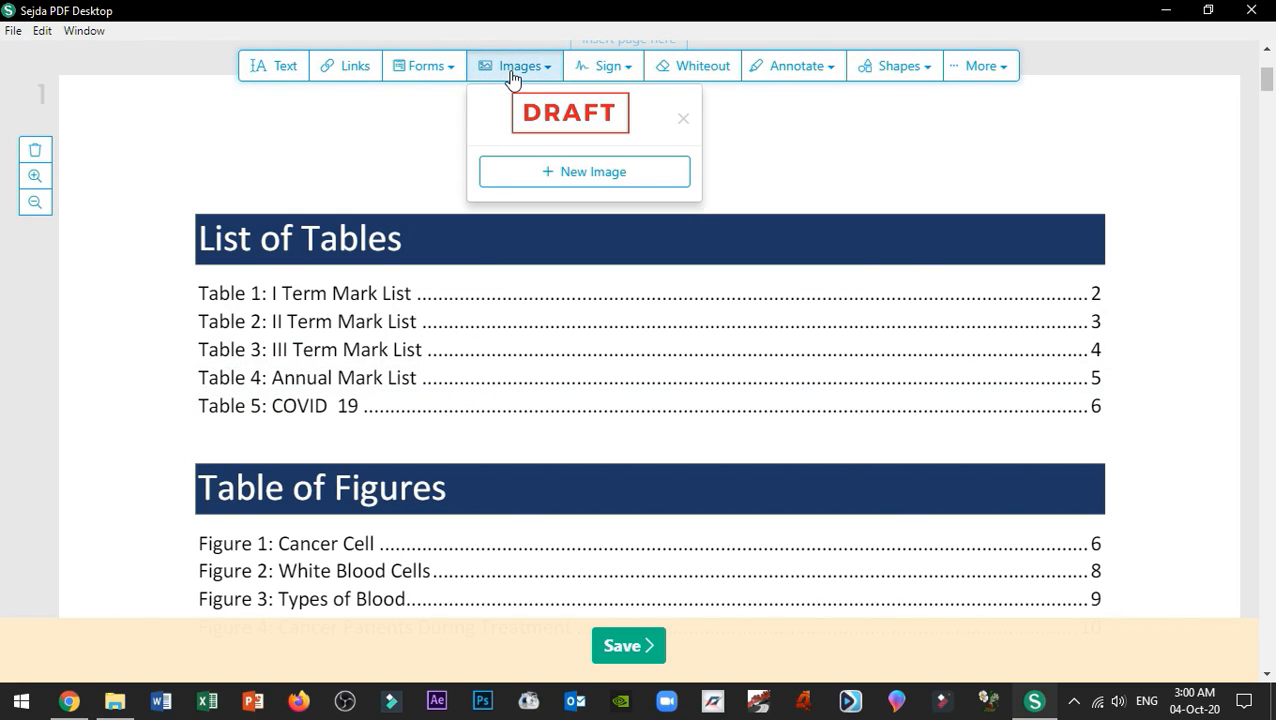
# Step: Delete 'List' from the Table 2 entry, leaving 'Table 2: II Term Mark'
pyautogui.click(277, 72)
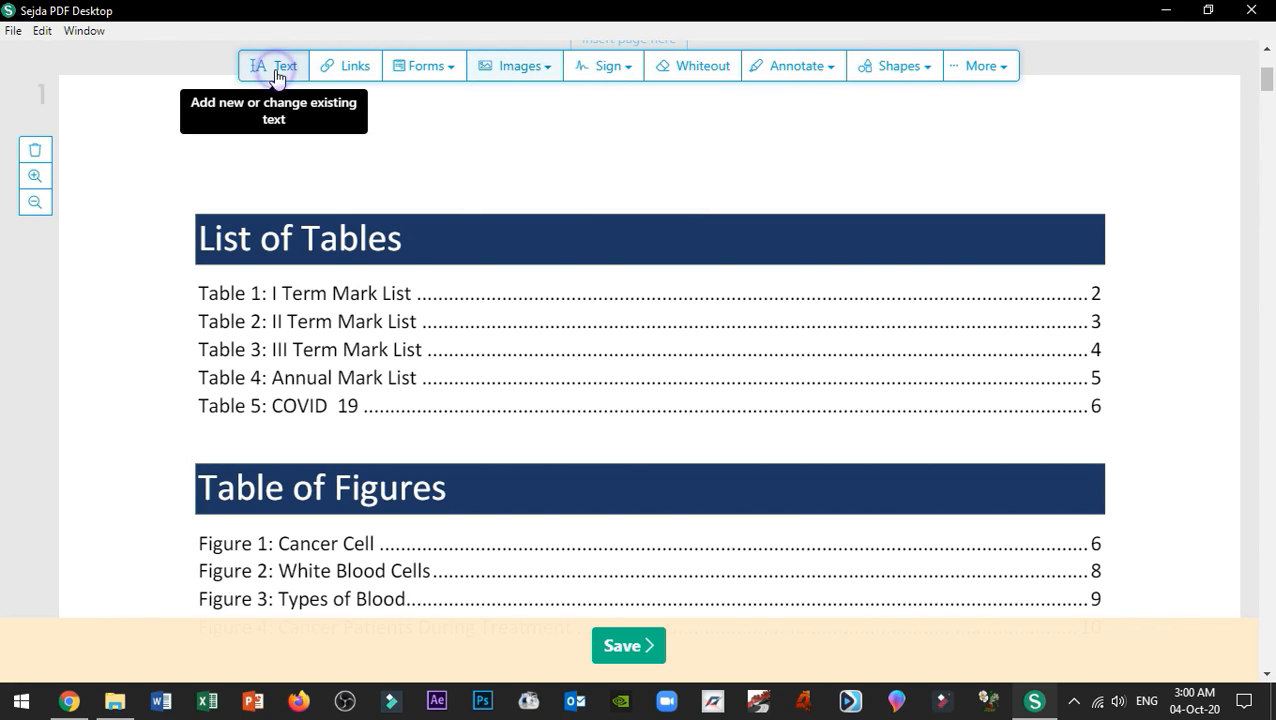
pyautogui.click(386, 316)
pyautogui.click(413, 321)
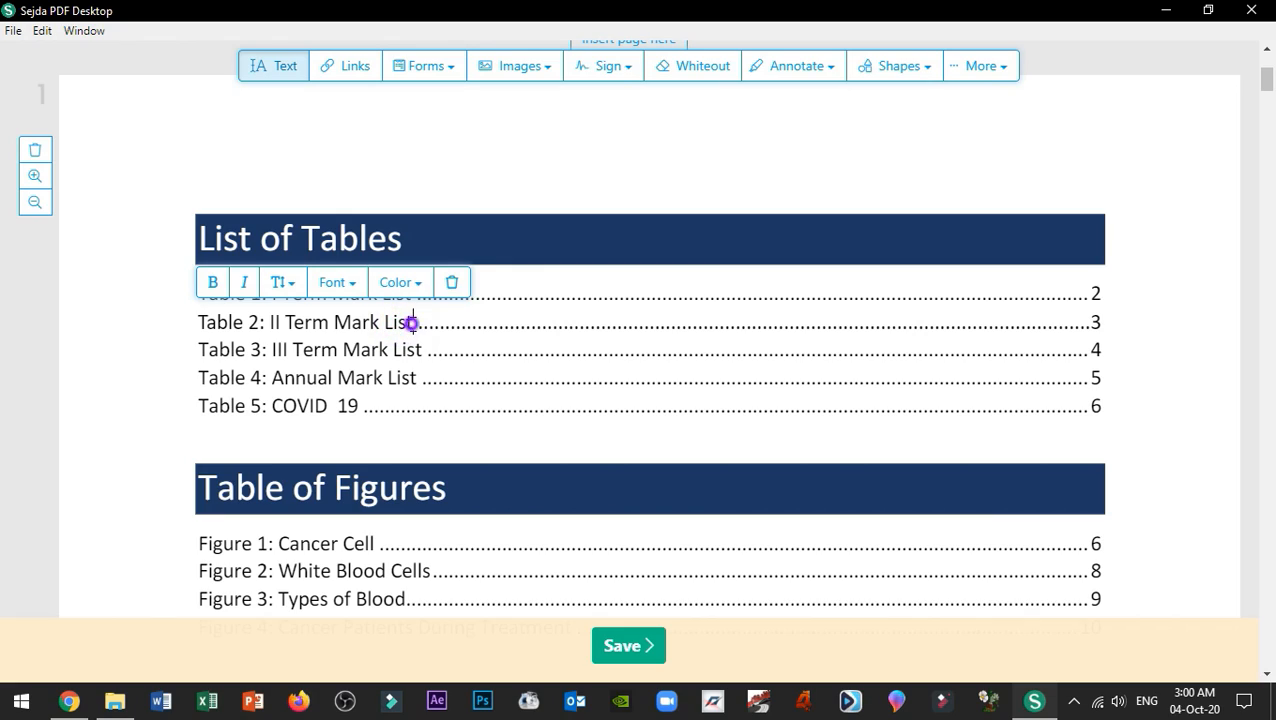
pyautogui.press('BackSpace')
pyautogui.press('BackSpace')
pyautogui.press('BackSpace')
pyautogui.press('BackSpace')
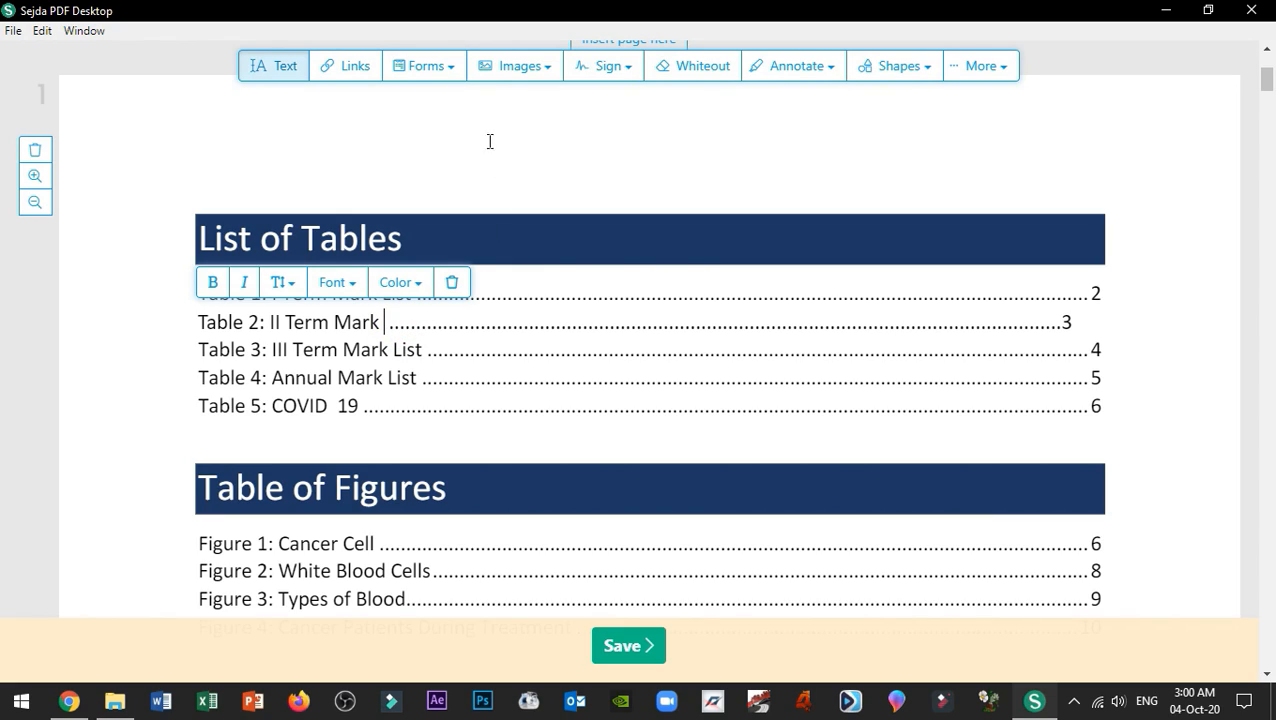
pyautogui.click(503, 70)
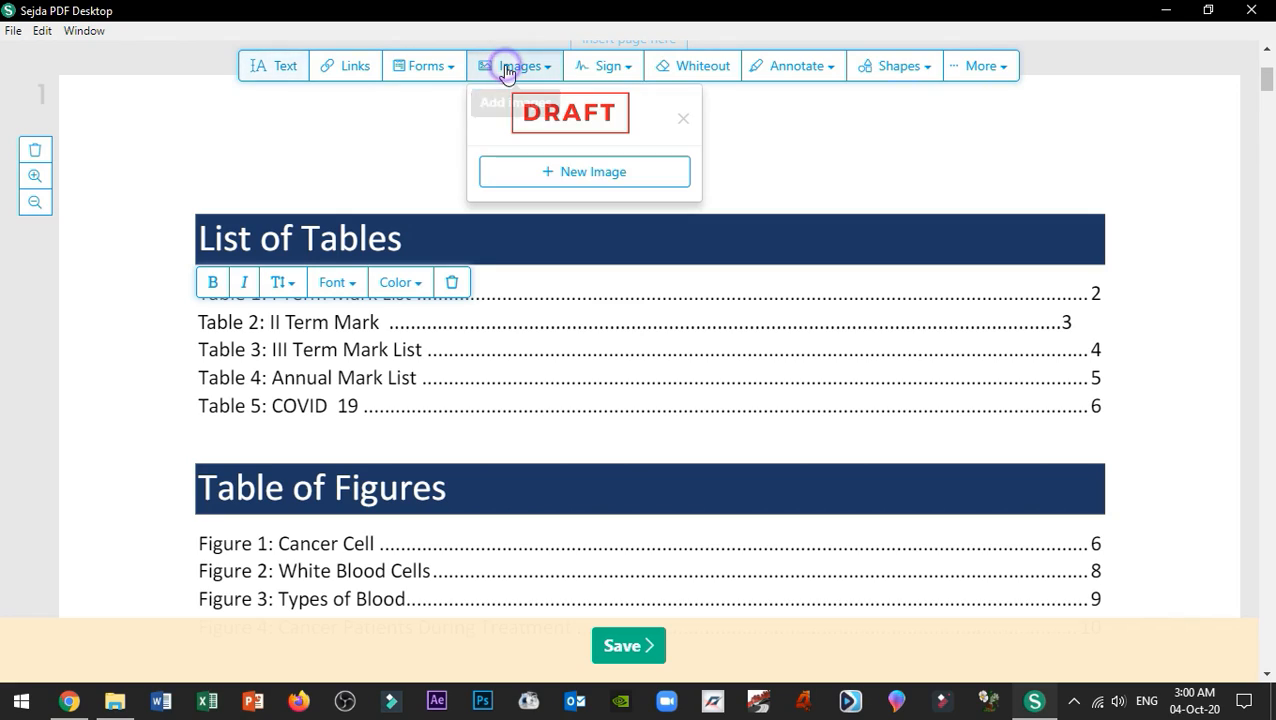
pyautogui.click(366, 352)
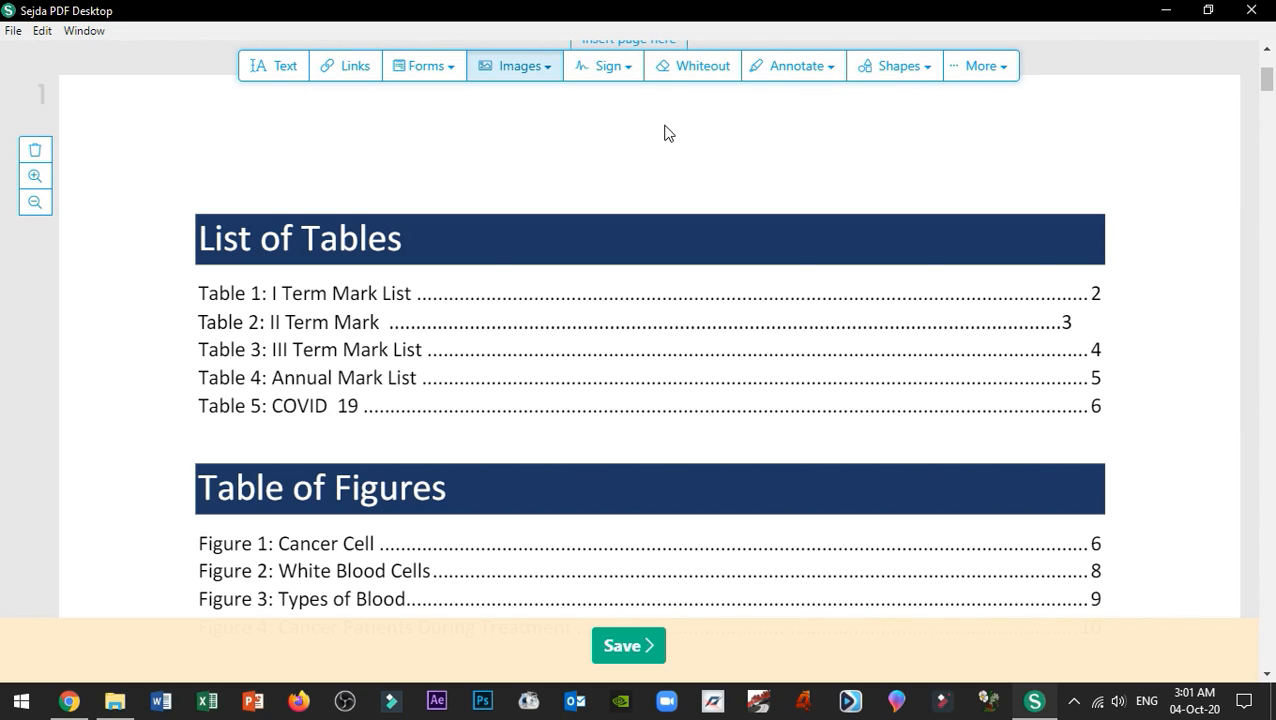
# Step: Scroll to the last page showing the signature, date 04.10.2020 and ENDLESS KNOWLEDGE
pyautogui.scroll(-10, 725, 150)
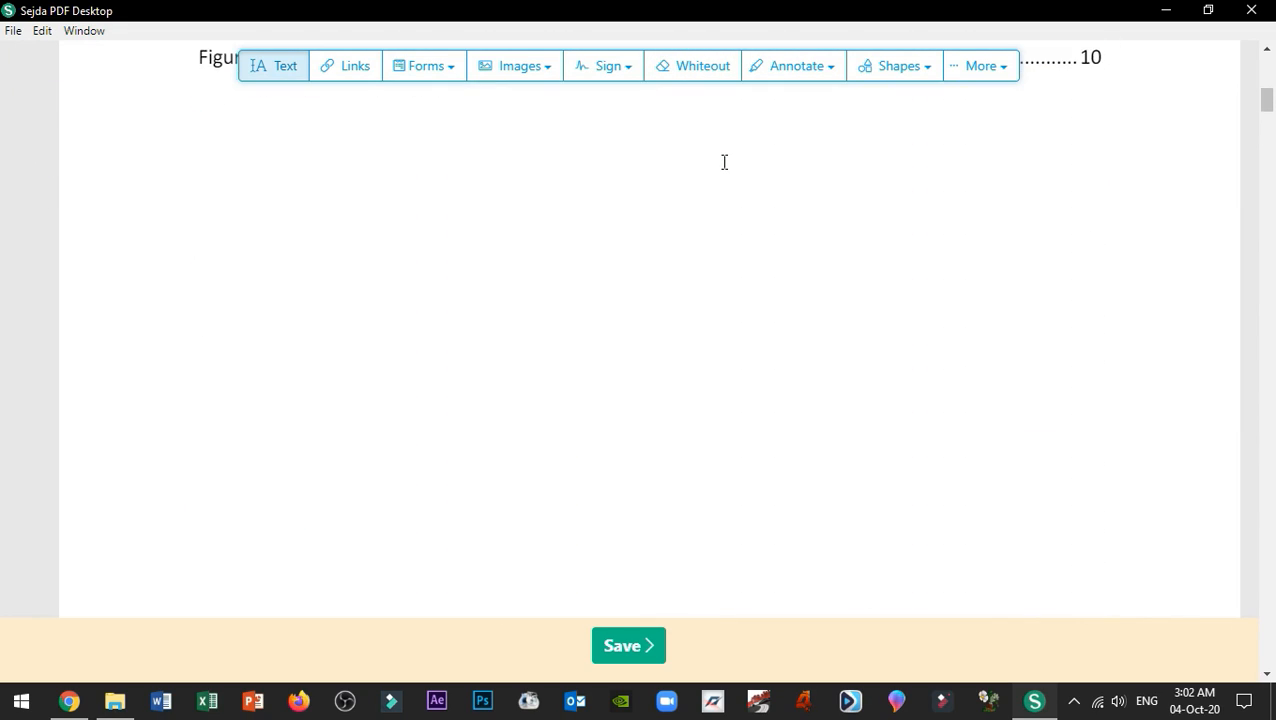
pyautogui.scroll(5, 725, 164)
pyautogui.scroll(-10, 725, 164)
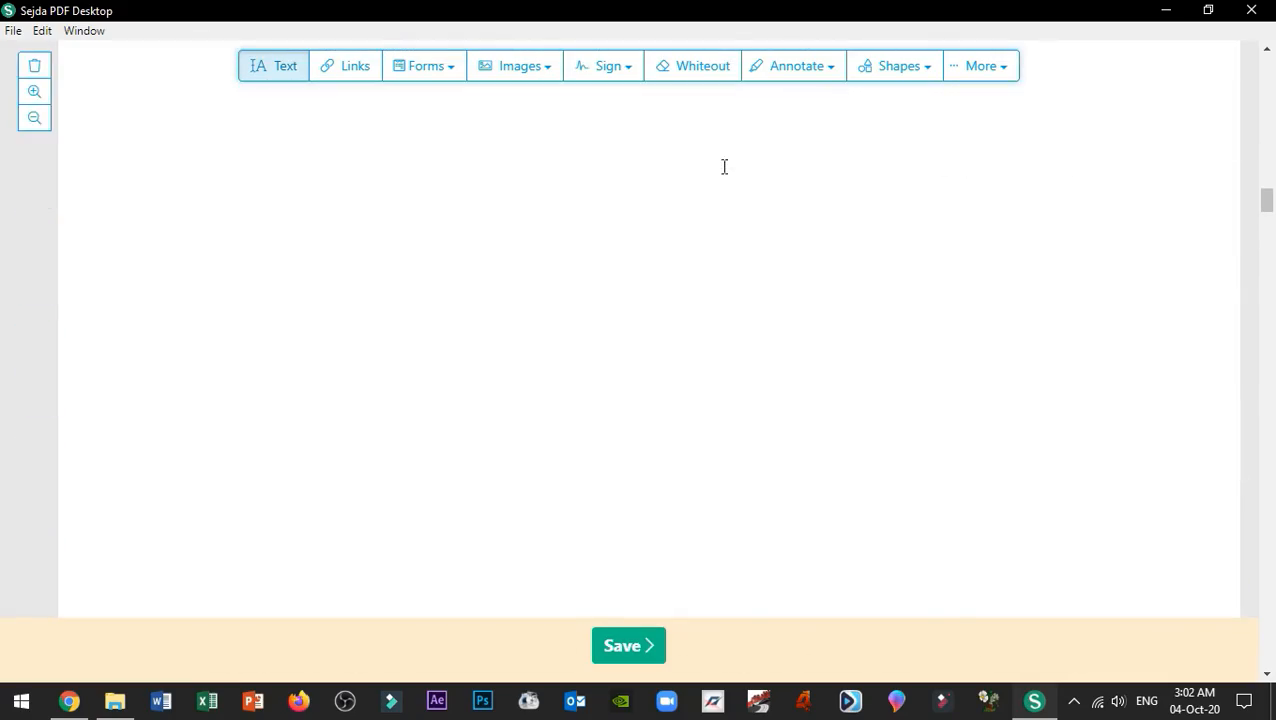
pyautogui.scroll(-10, 725, 165)
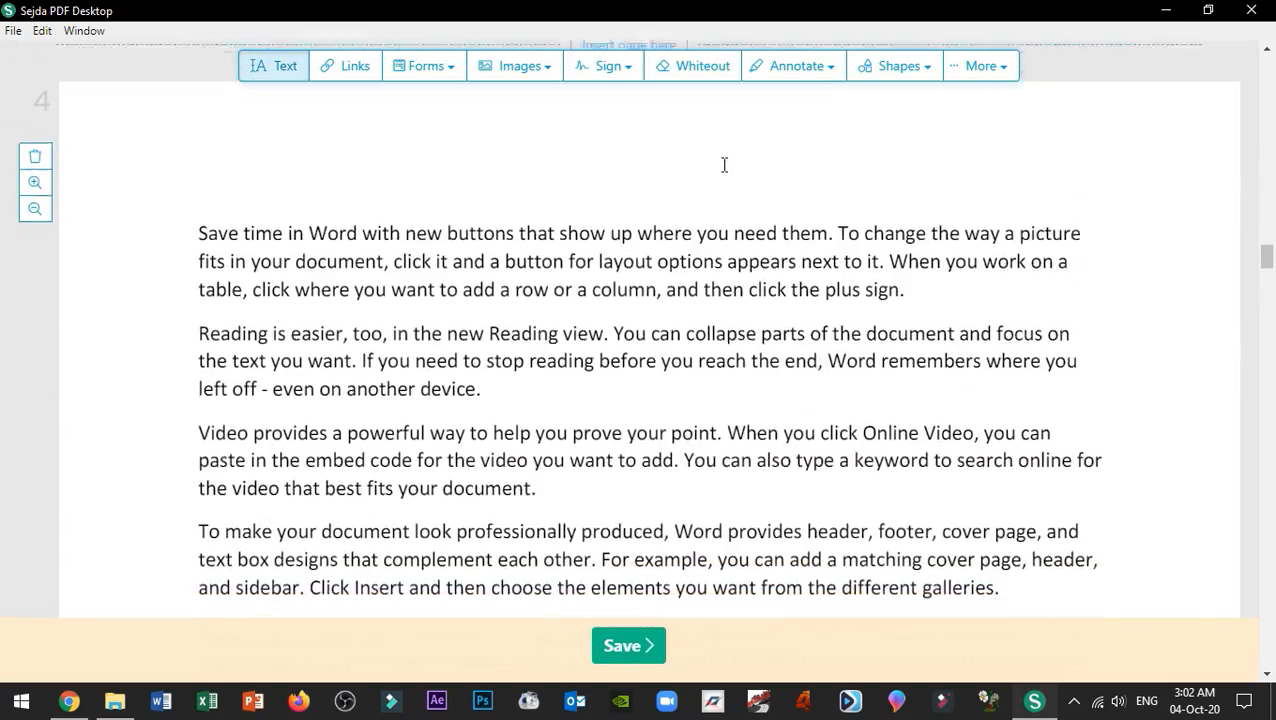
pyautogui.scroll(-15, 725, 165)
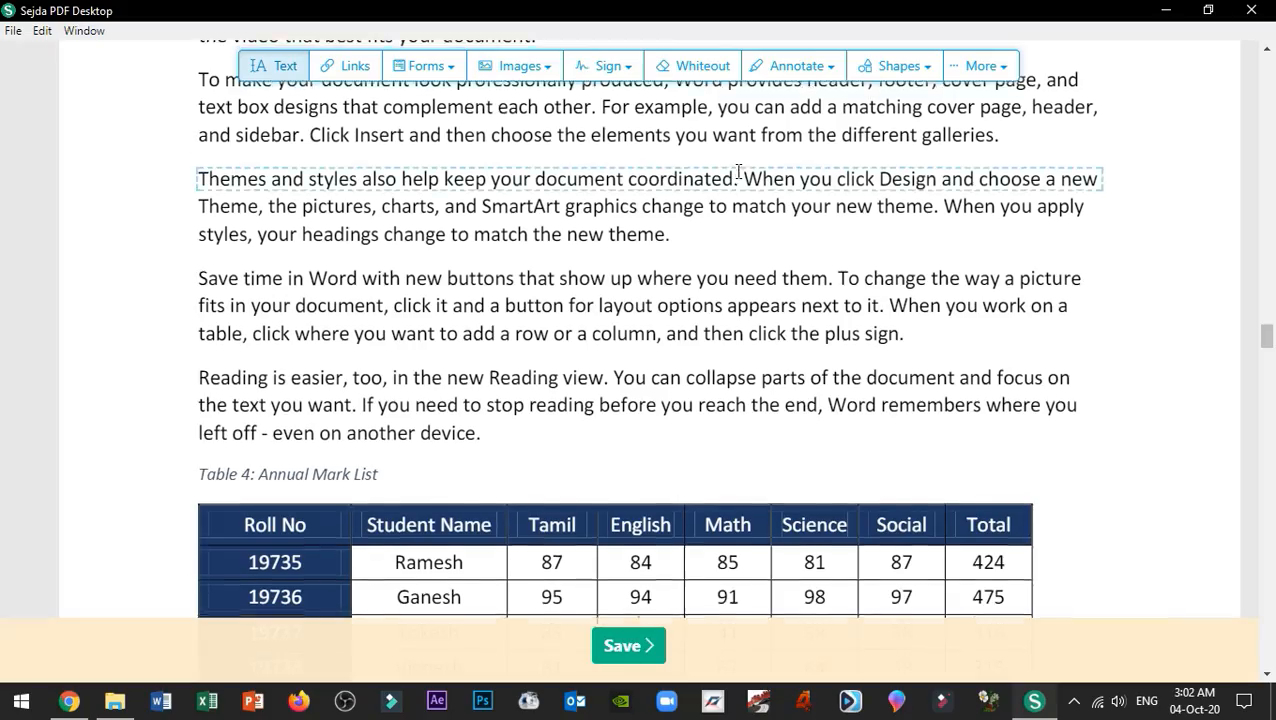
pyautogui.scroll(-10, 738, 172)
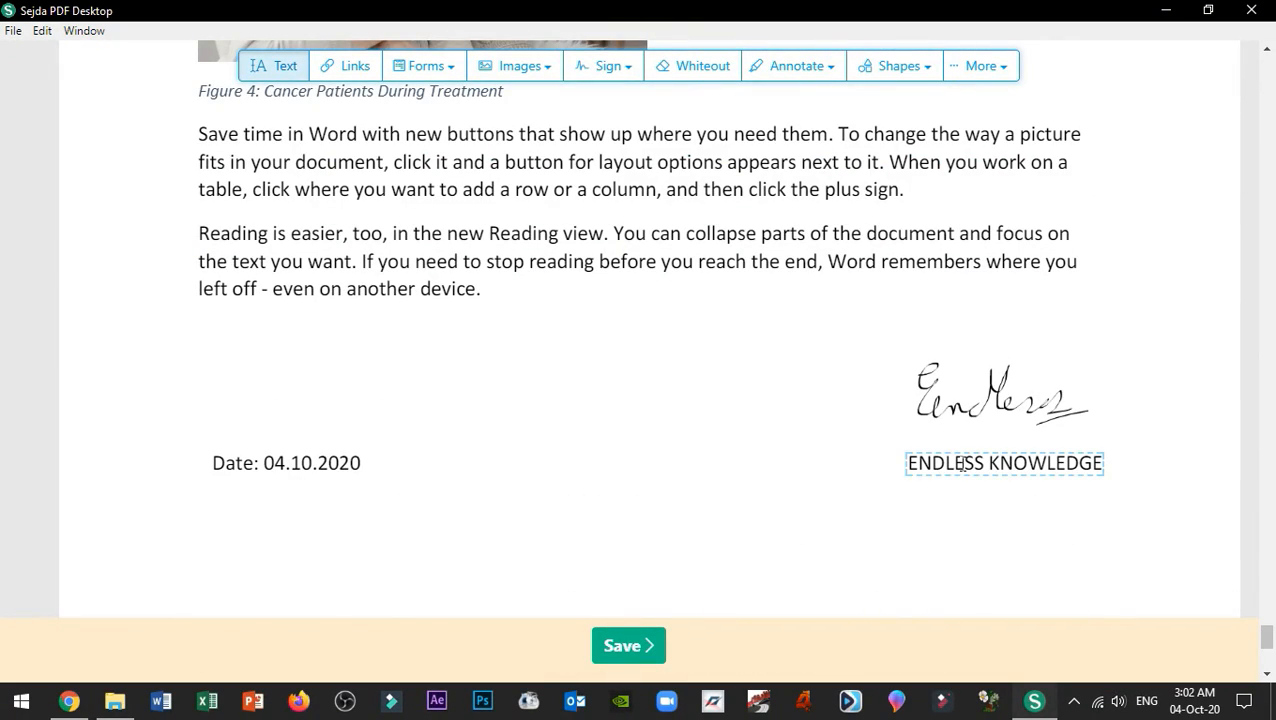
# Step: Replace ENDLESS KNOWLEDGE under the signature with the signer's full name
pyautogui.click(907, 463)
pyautogui.click(1047, 466)
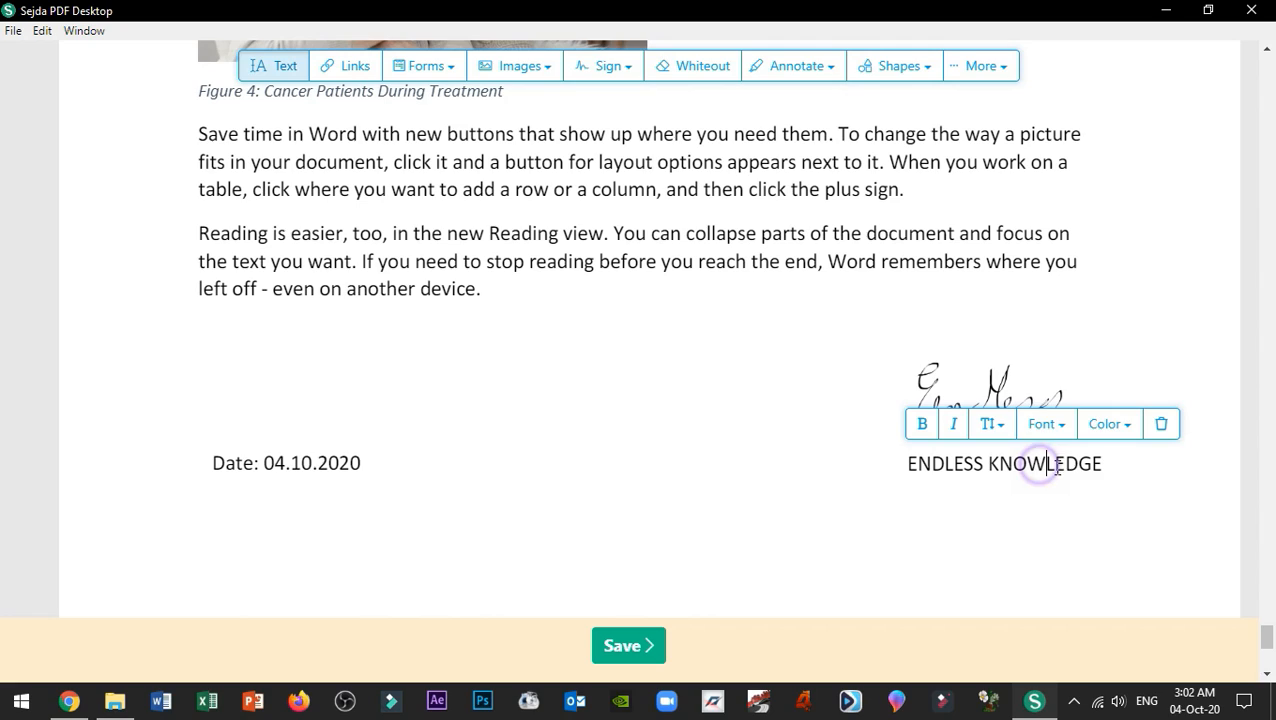
pyautogui.click(1093, 467)
pyautogui.click(1102, 468)
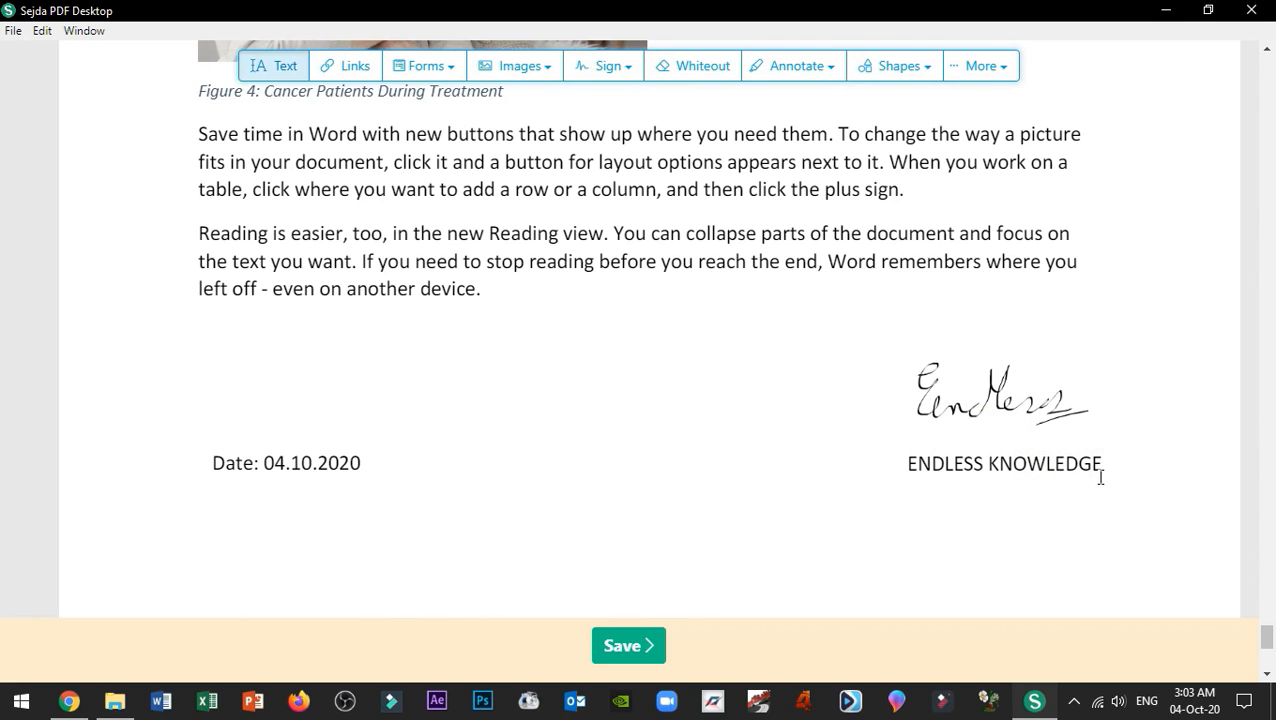
pyautogui.click(1099, 466)
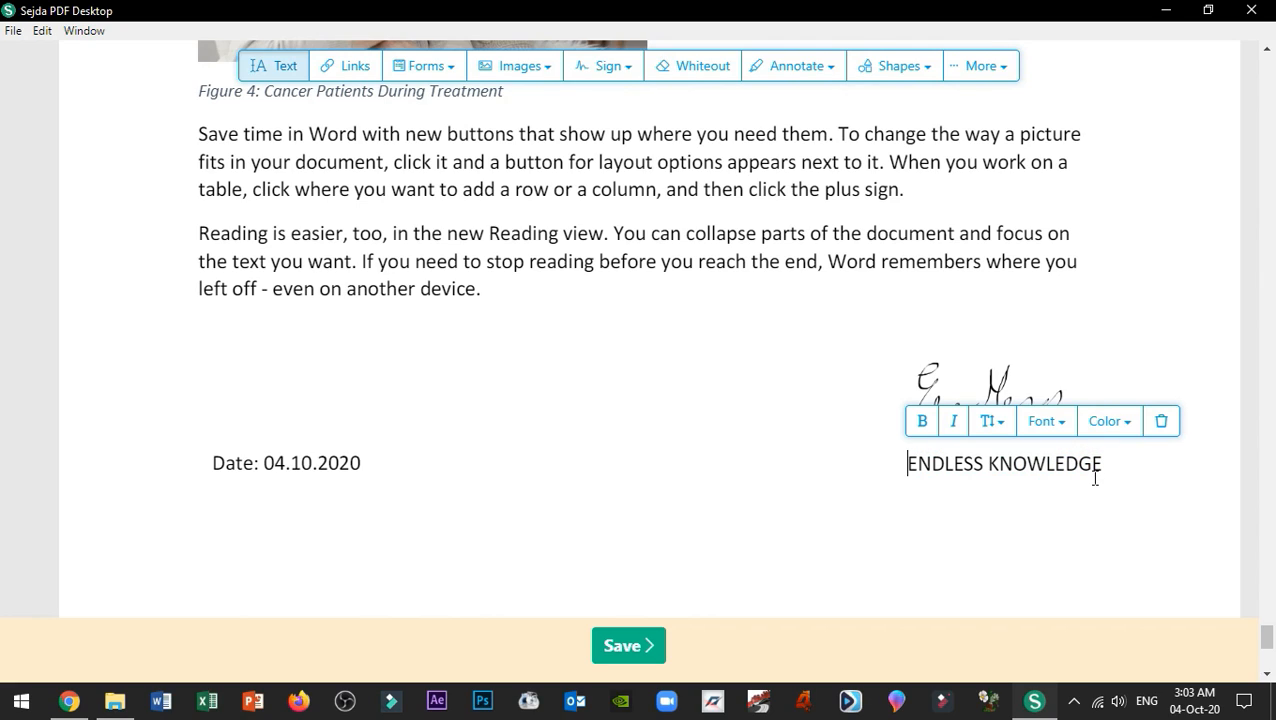
pyautogui.press('Delete')
pyautogui.press('Delete')
pyautogui.press('Delete')
pyautogui.press('Delete')
pyautogui.press('Delete')
pyautogui.press('Delete')
pyautogui.press('Delete')
pyautogui.press('Delete')
pyautogui.press('Delete')
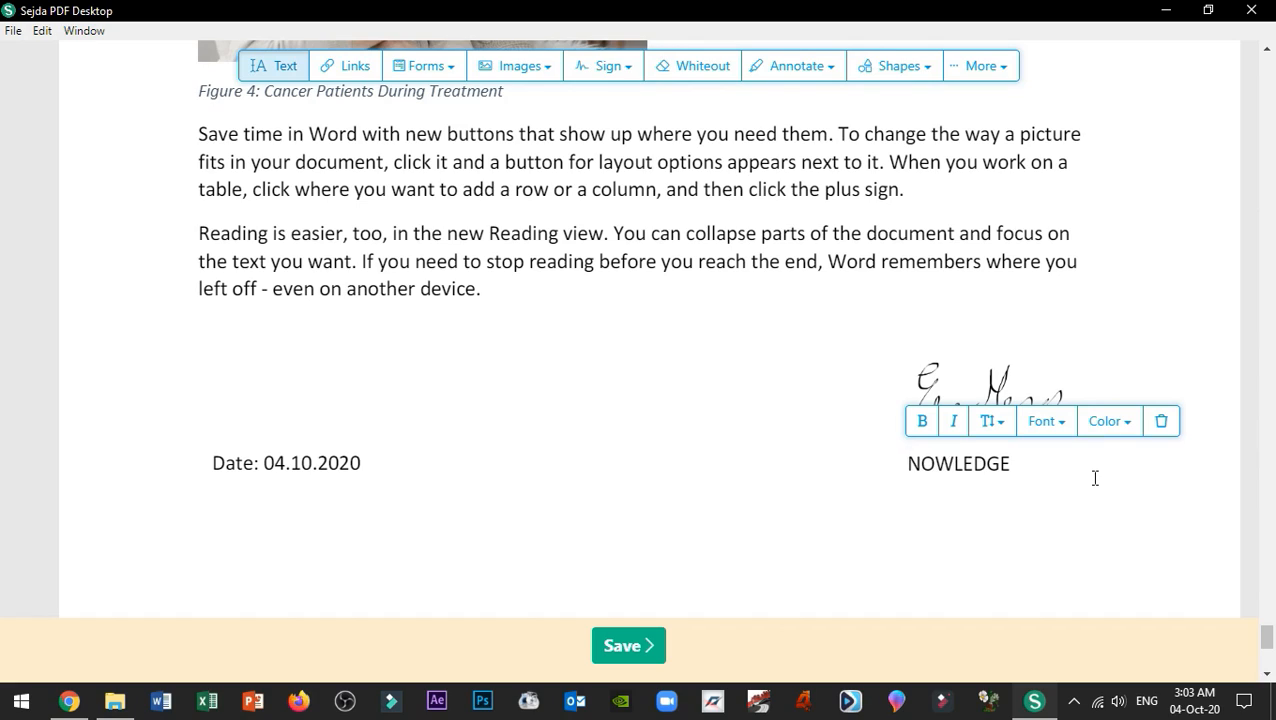
pyautogui.press('Delete')
pyautogui.press('Delete')
pyautogui.press('Delete')
pyautogui.press('Delete')
pyautogui.press('Delete')
pyautogui.press('Delete')
pyautogui.press('Delete')
pyautogui.press('Delete')
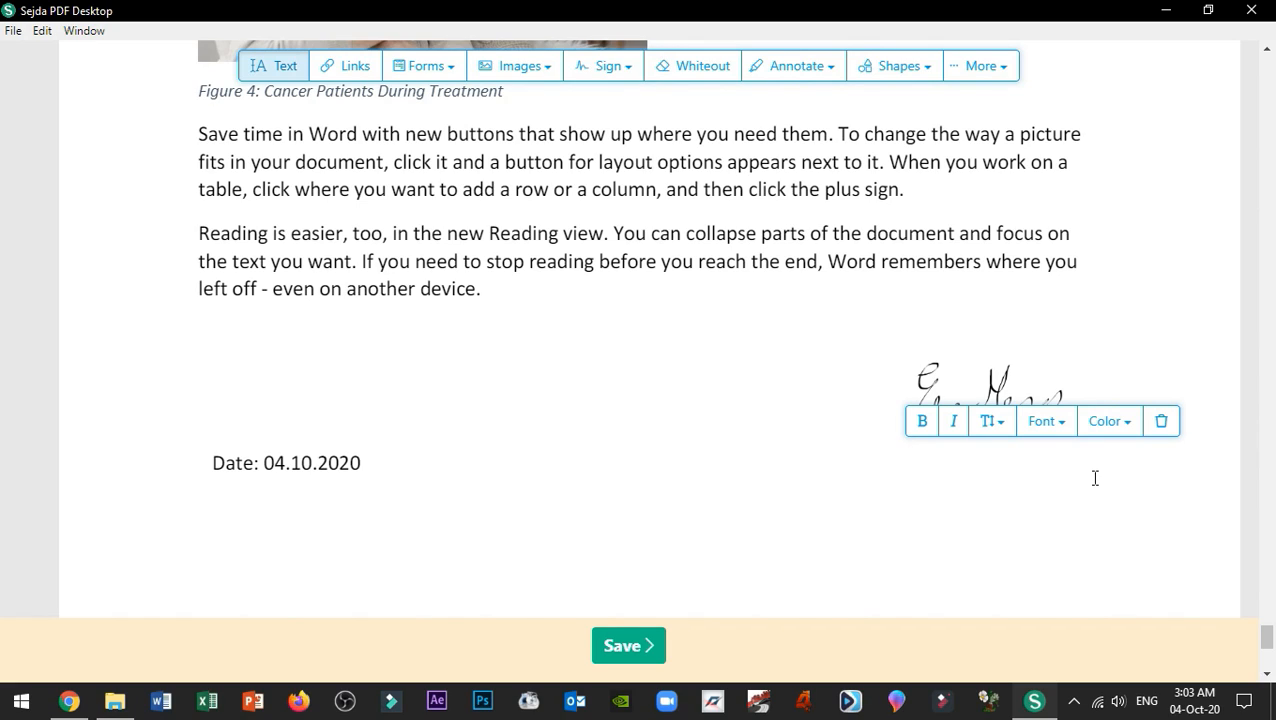
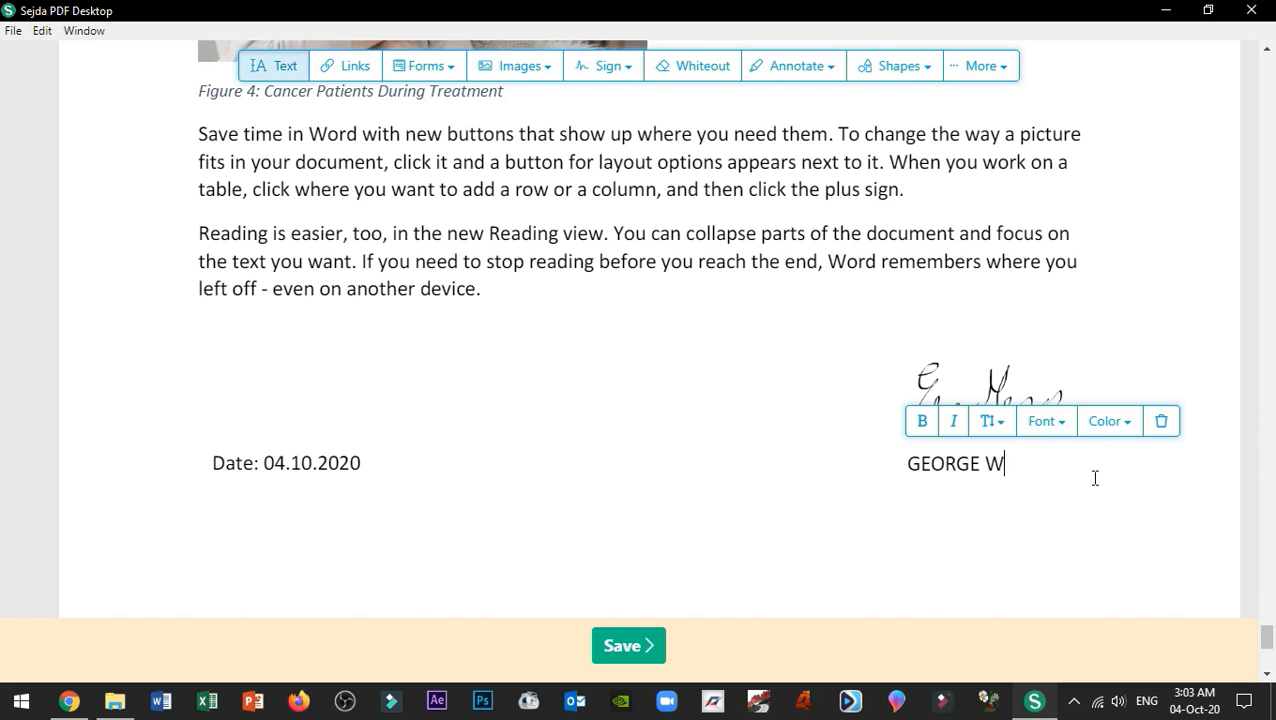
pyautogui.click(1003, 463)
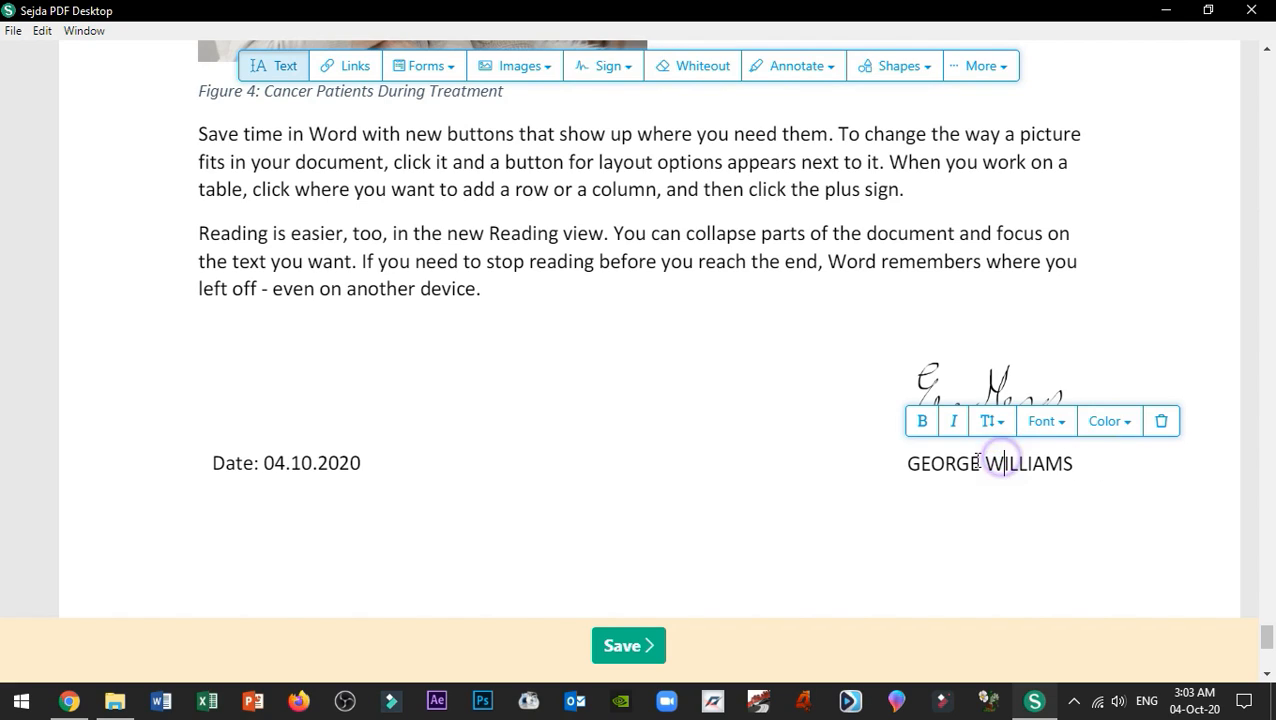
# Step: Change the date's day from 04 to 10 so it reads 10.10.2020
pyautogui.click(280, 458)
pyautogui.click(284, 464)
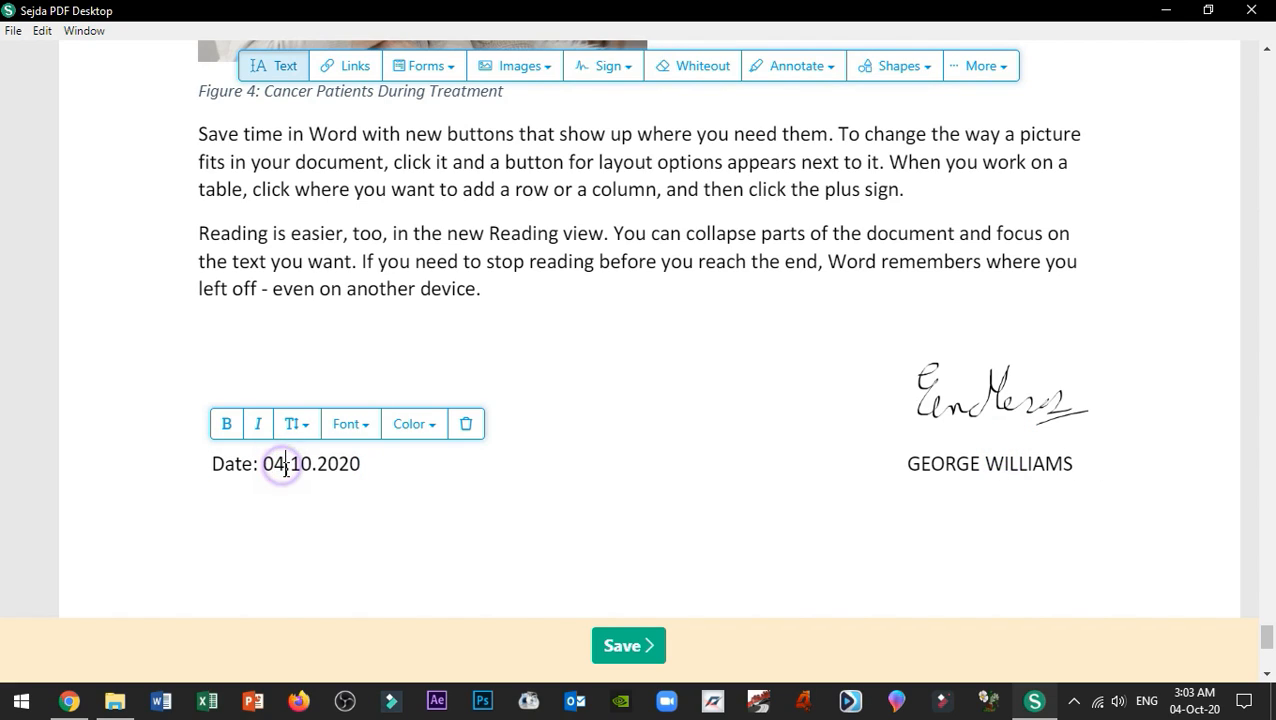
pyautogui.press('BackSpace')
pyautogui.press('BackSpace')
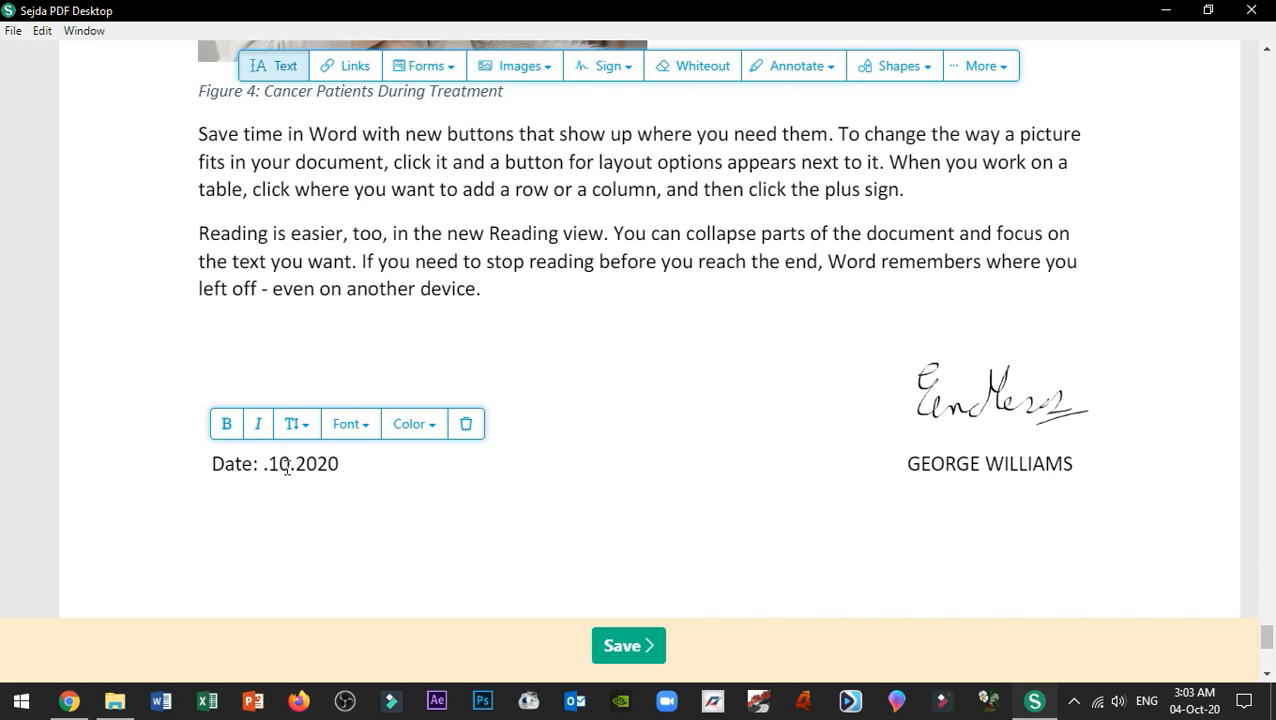
pyautogui.write('10')
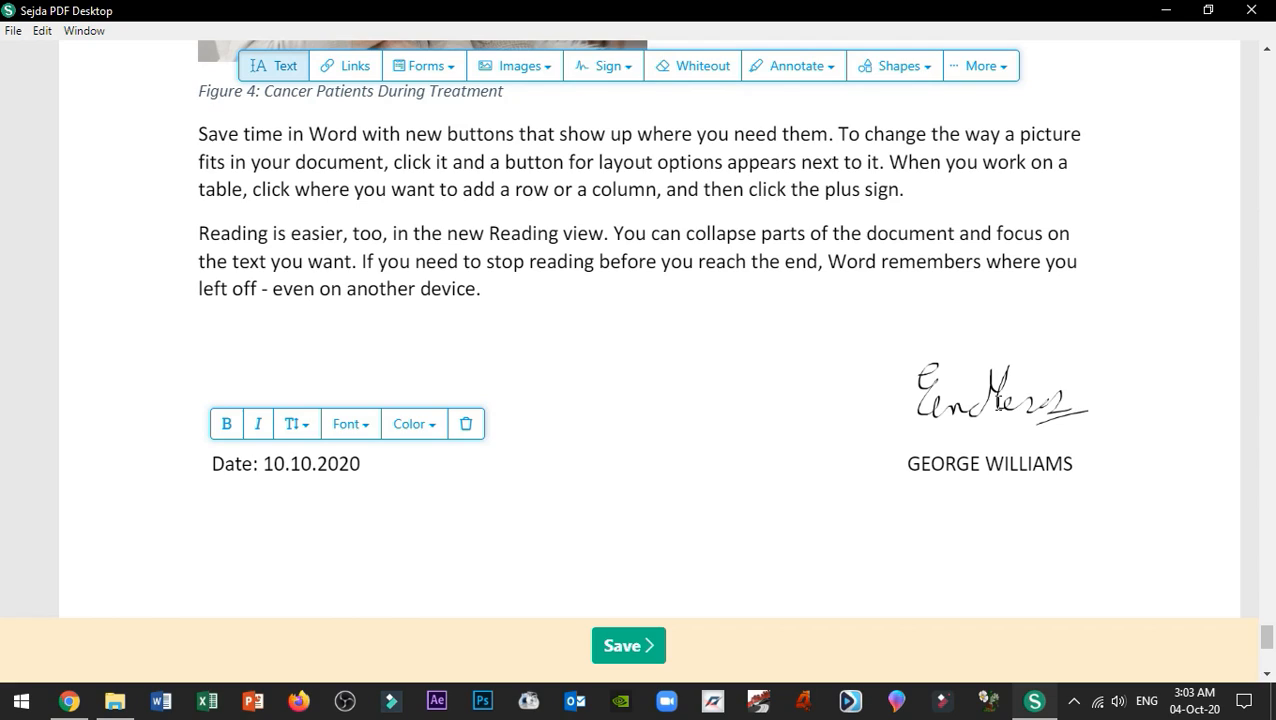
# Step: Add and delete two trial text boxes, one holding the signer's first name, then show the Images list
pyautogui.click(983, 386)
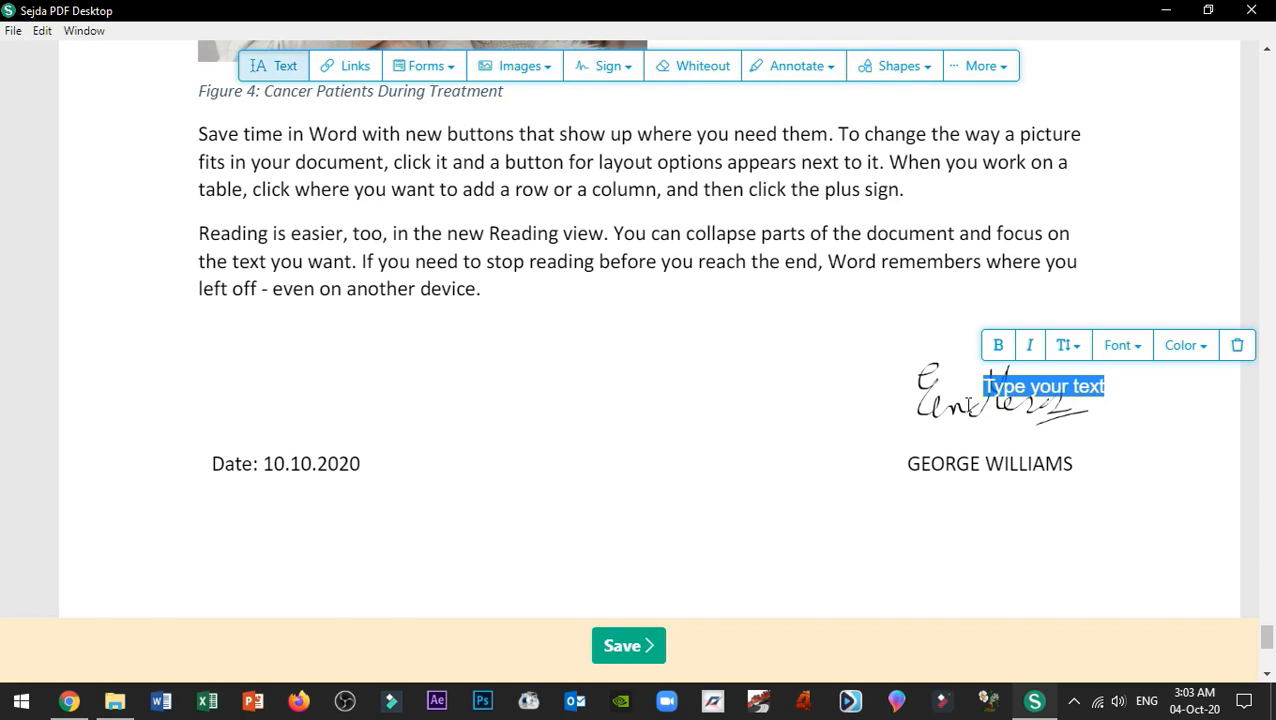
pyautogui.click(1239, 346)
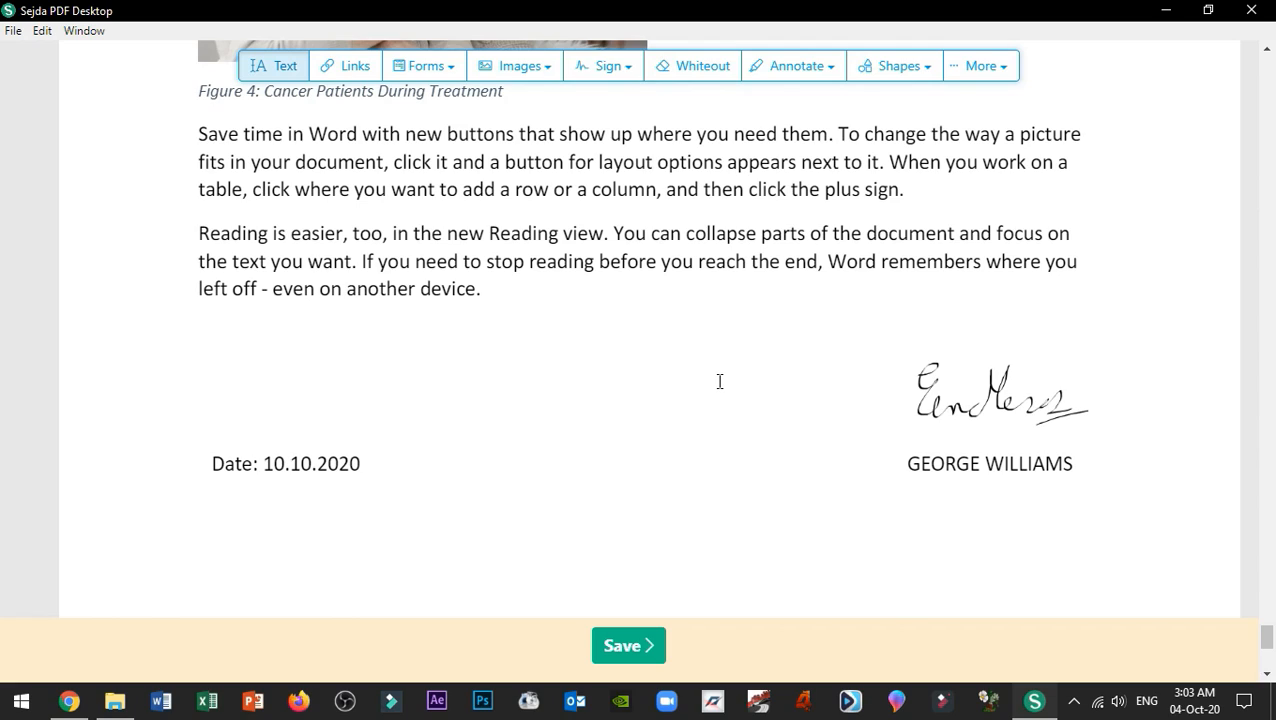
pyautogui.click(505, 292)
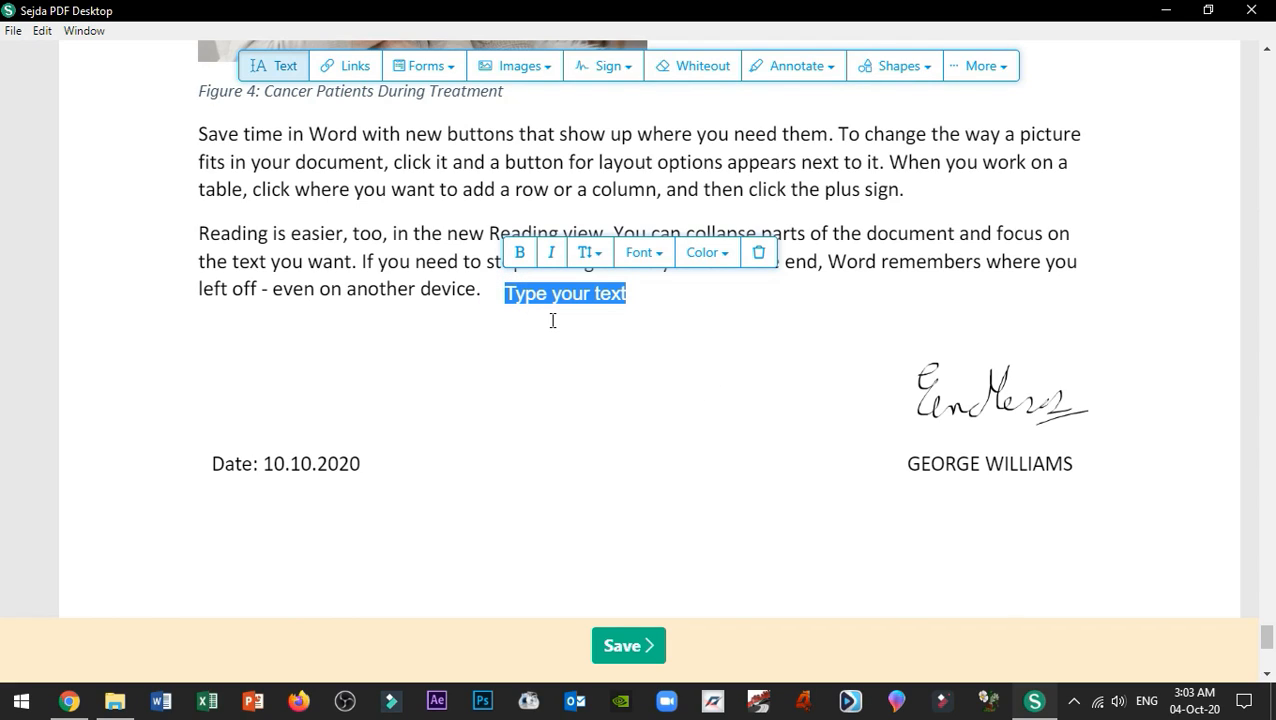
pyautogui.write('George')
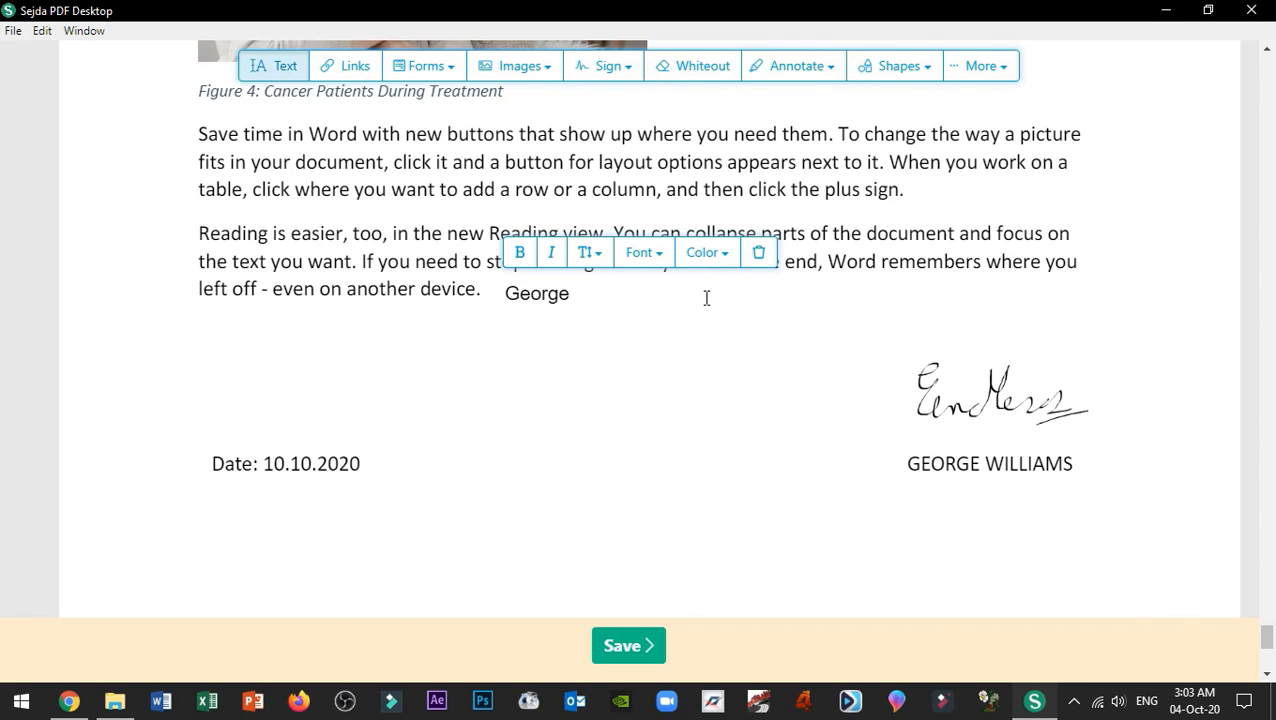
pyautogui.click(759, 252)
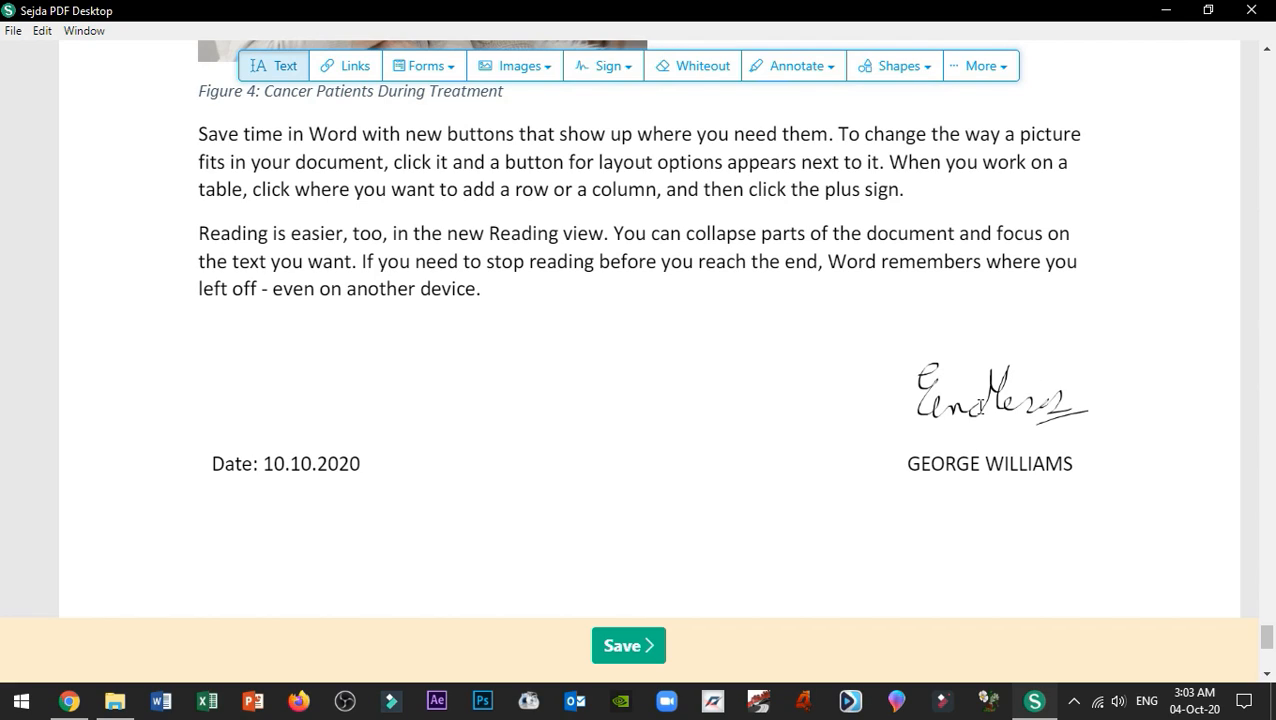
pyautogui.click(512, 74)
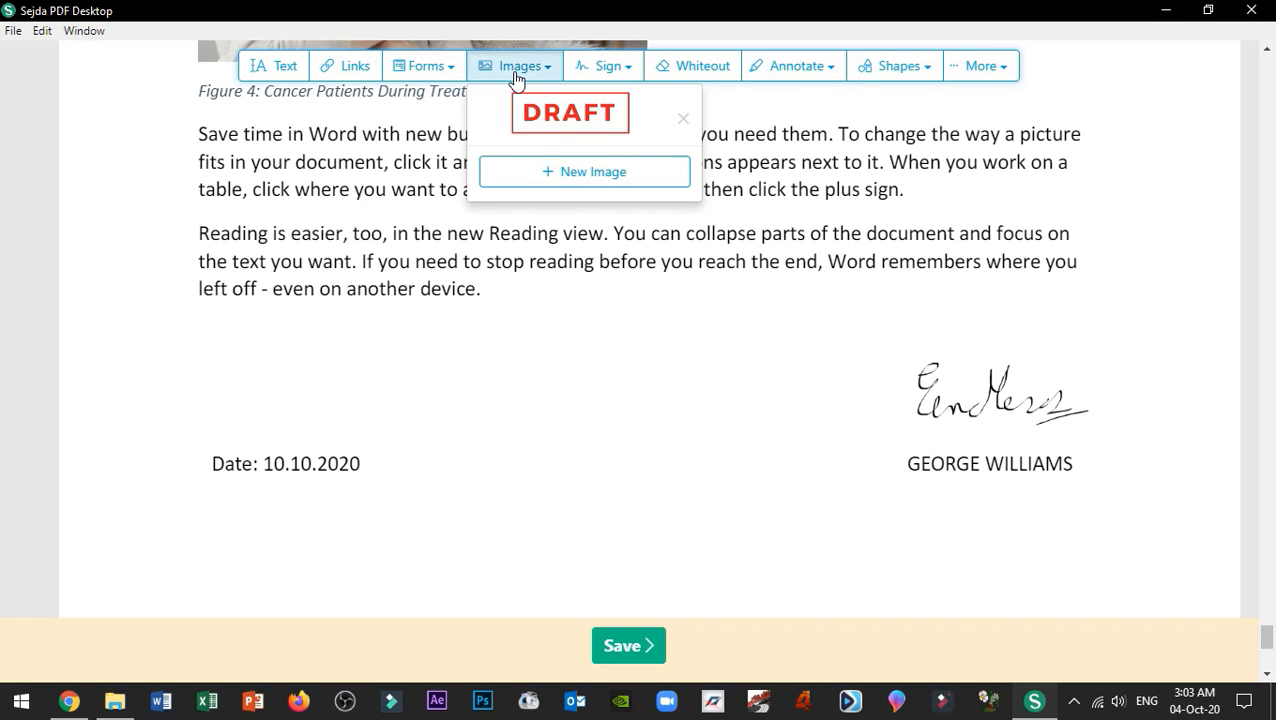
# Step: Delete the old handwritten signature image above the signer's name
pyautogui.click(516, 78)
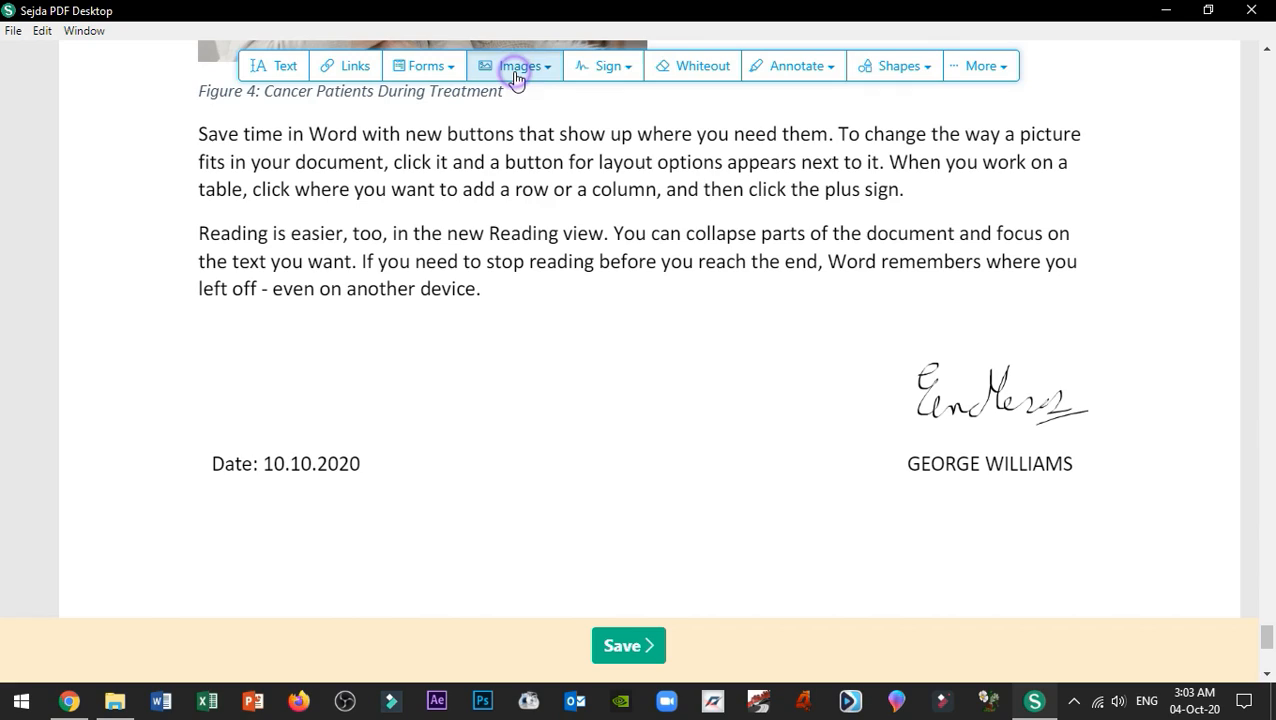
pyautogui.click(930, 374)
pyautogui.click(866, 380)
pyautogui.click(963, 404)
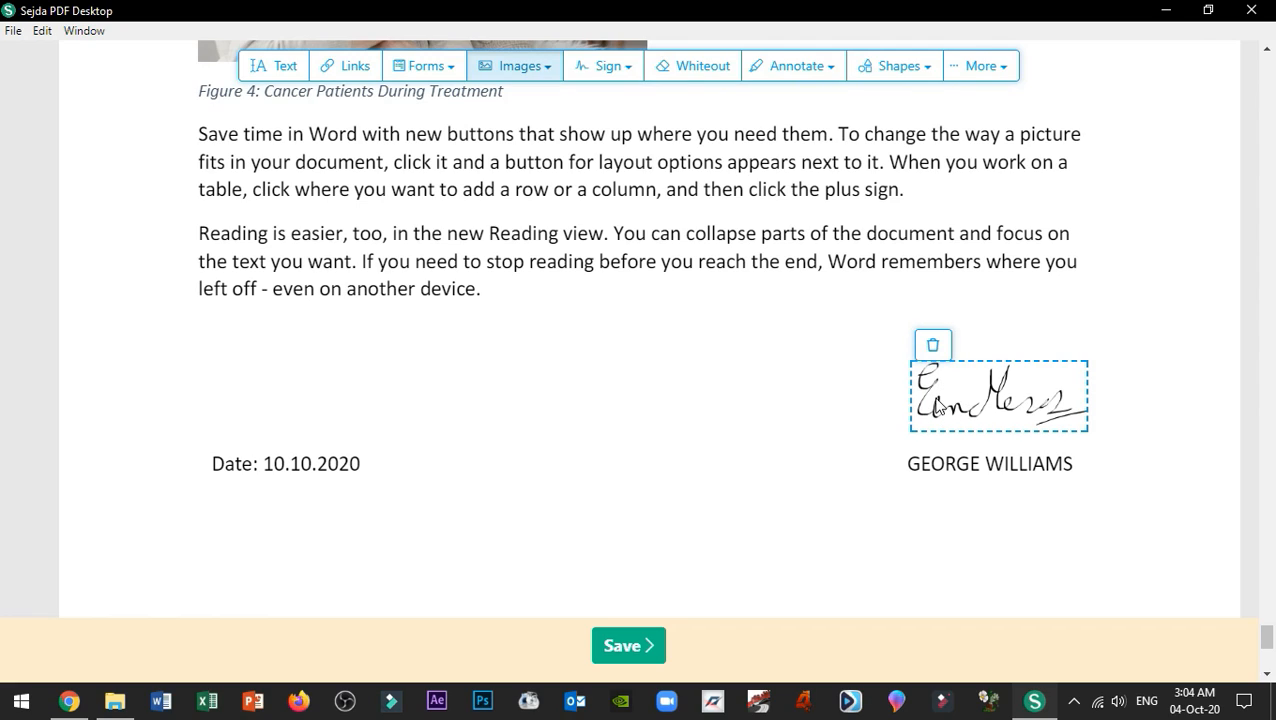
pyautogui.click(933, 347)
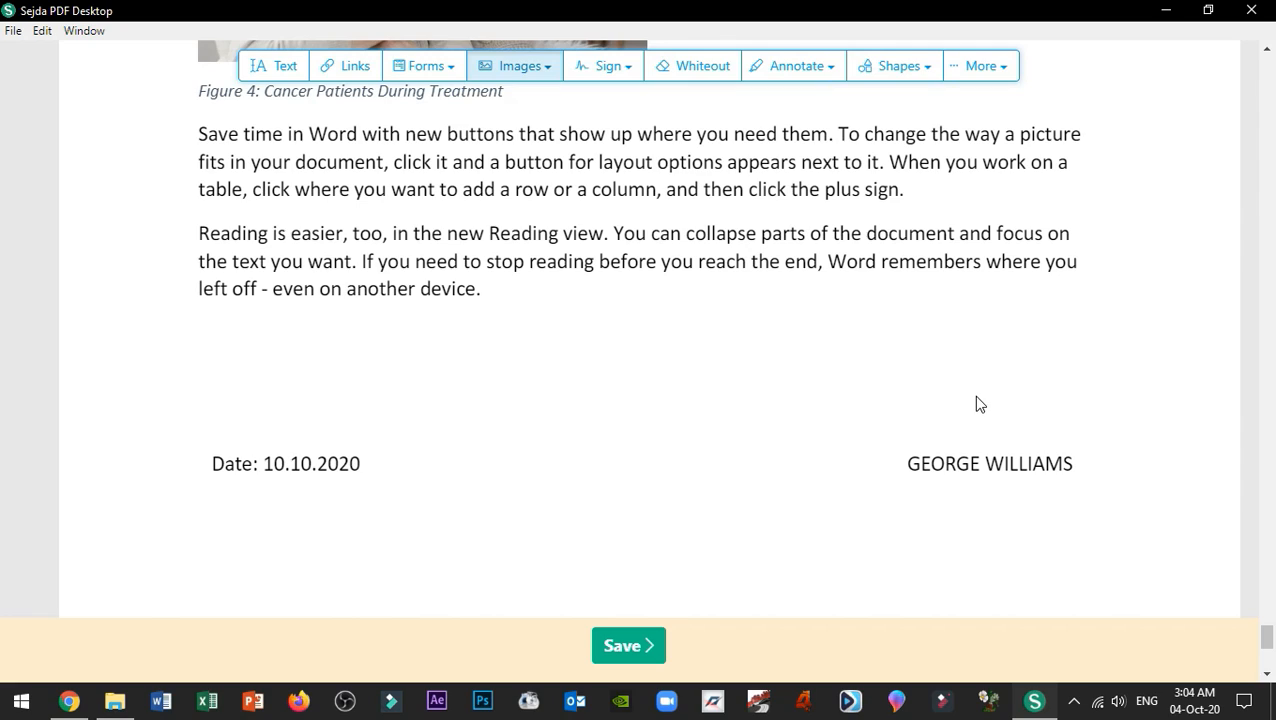
# Step: Start a new signature typed as the signer's first name, trying grey and black ink before returning to blue
pyautogui.click(601, 80)
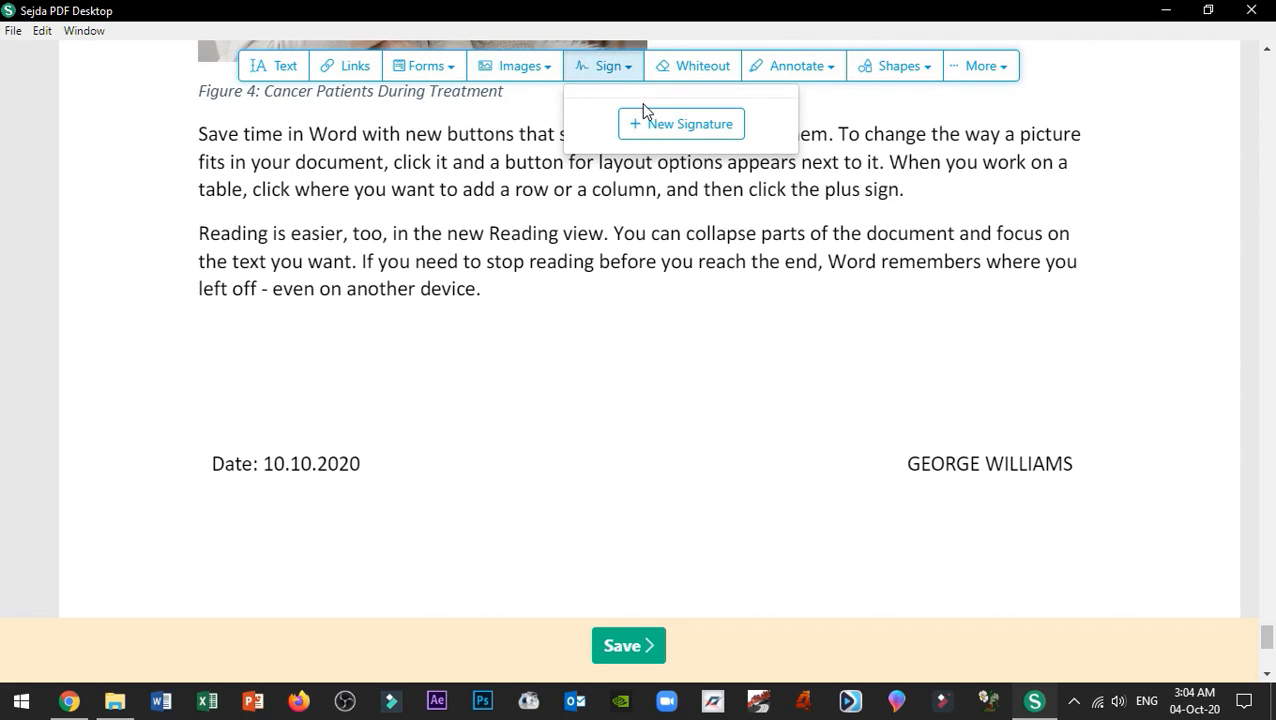
pyautogui.click(686, 135)
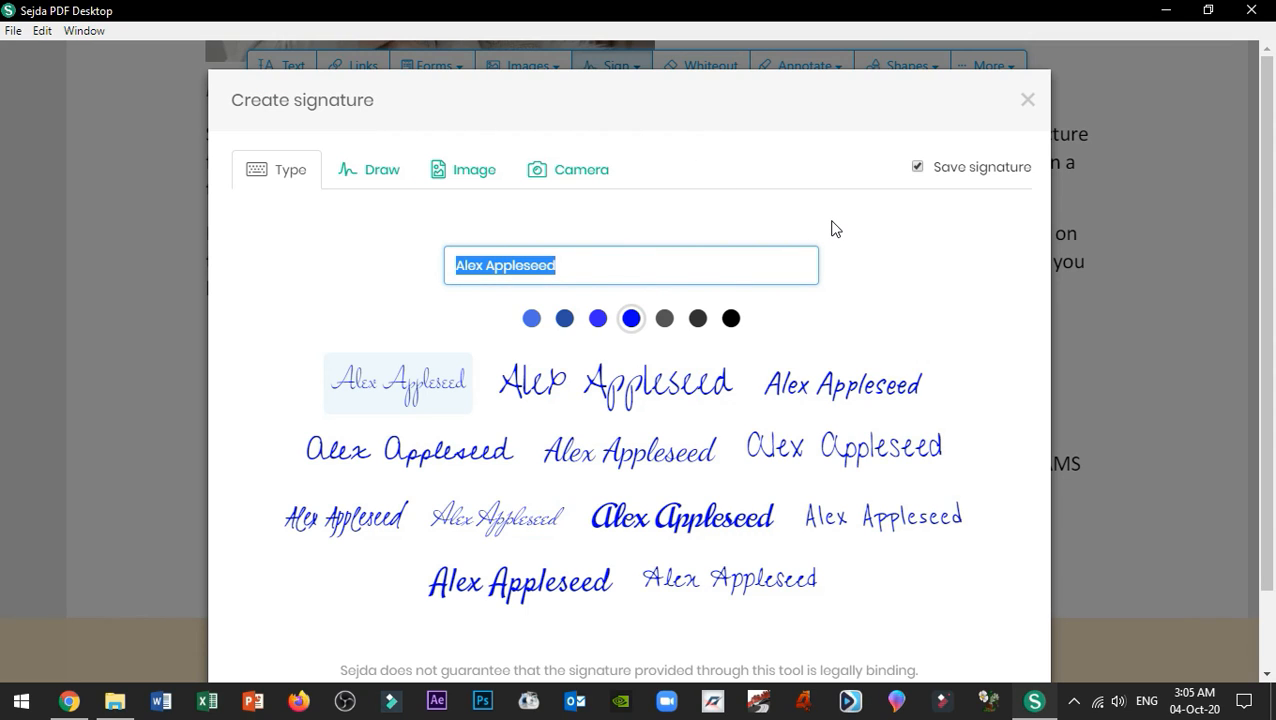
pyautogui.write('G')
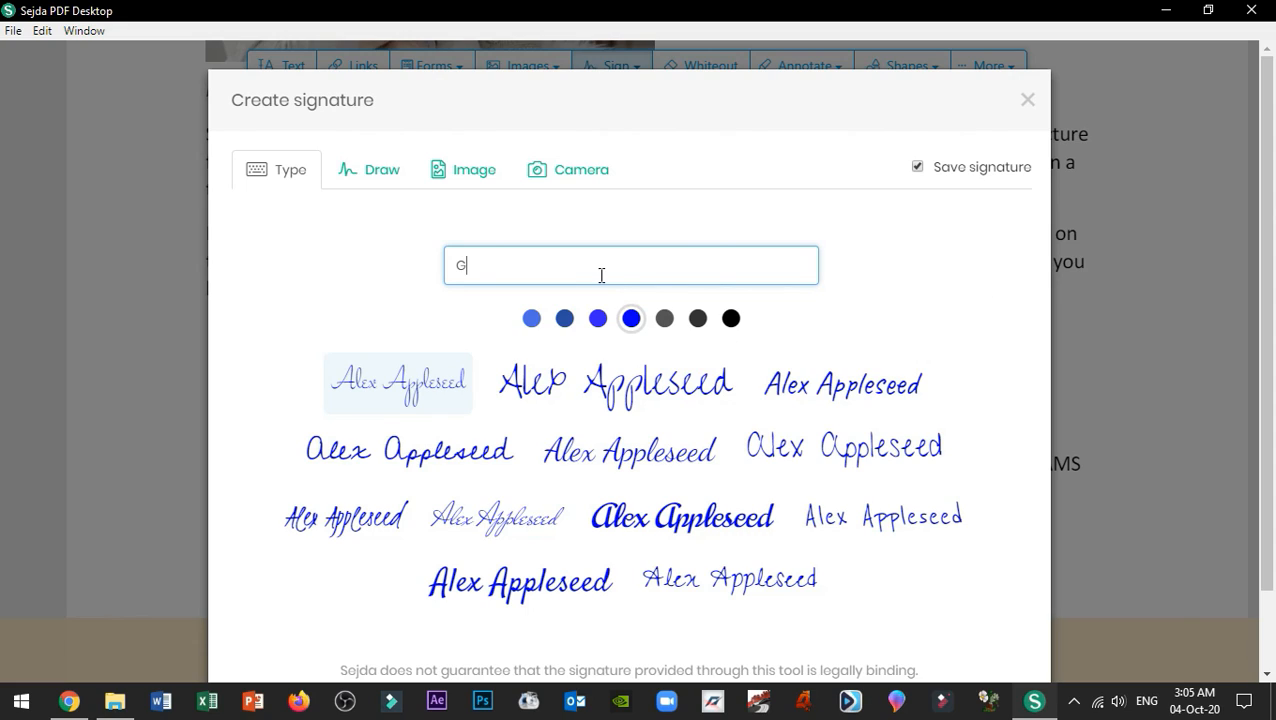
pyautogui.write('eorge')
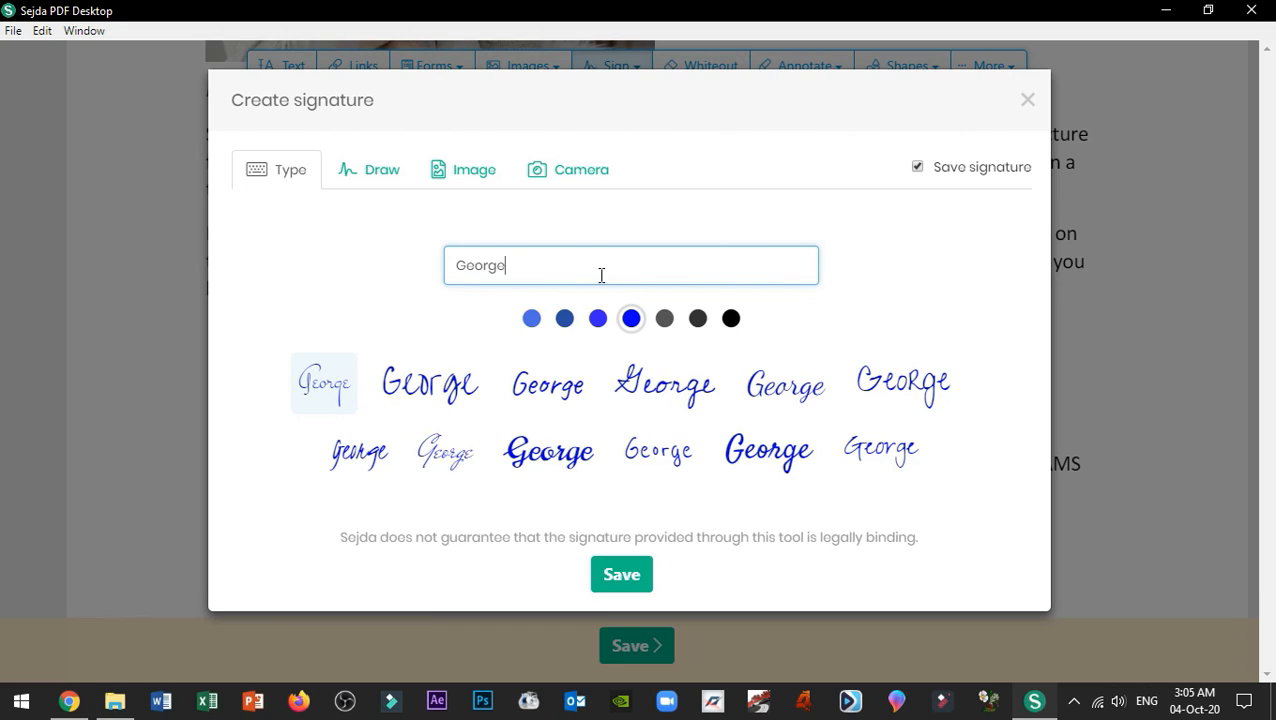
pyautogui.click(702, 316)
pyautogui.click(731, 318)
pyautogui.click(633, 322)
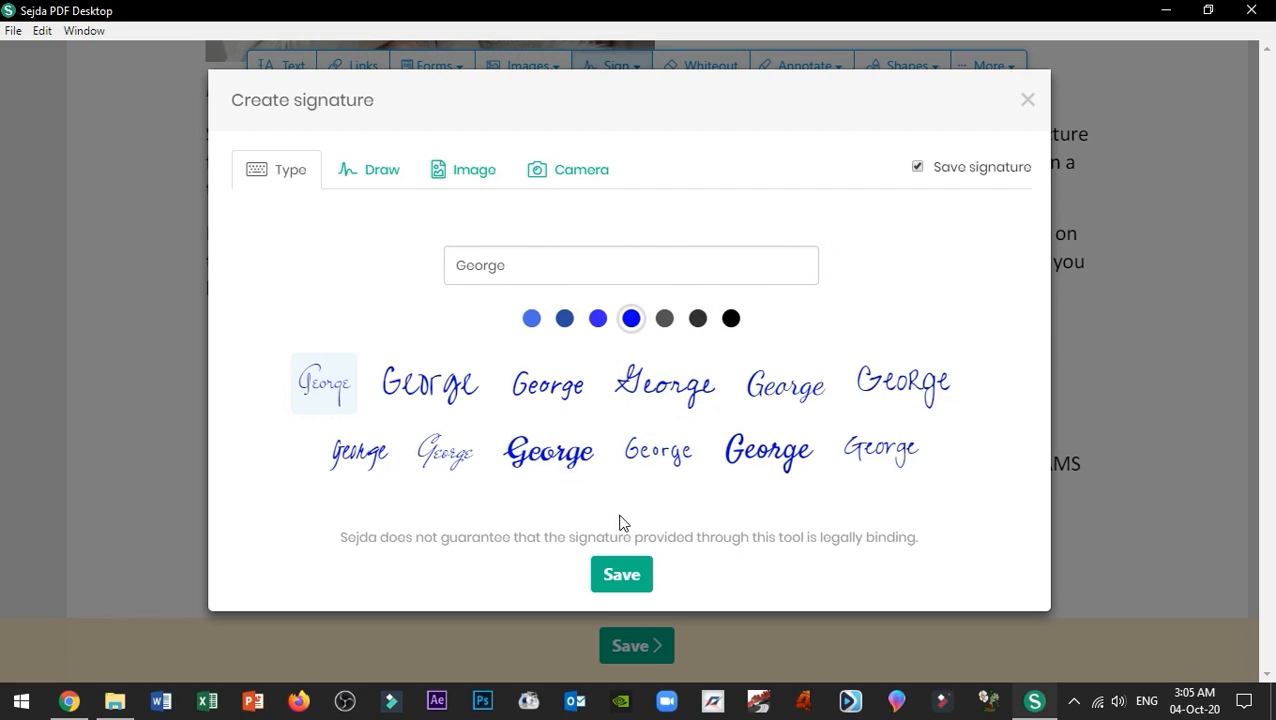
# Step: Draw a black freehand signature on the Draw pad and save it, skipping the image upload
pyautogui.click(380, 170)
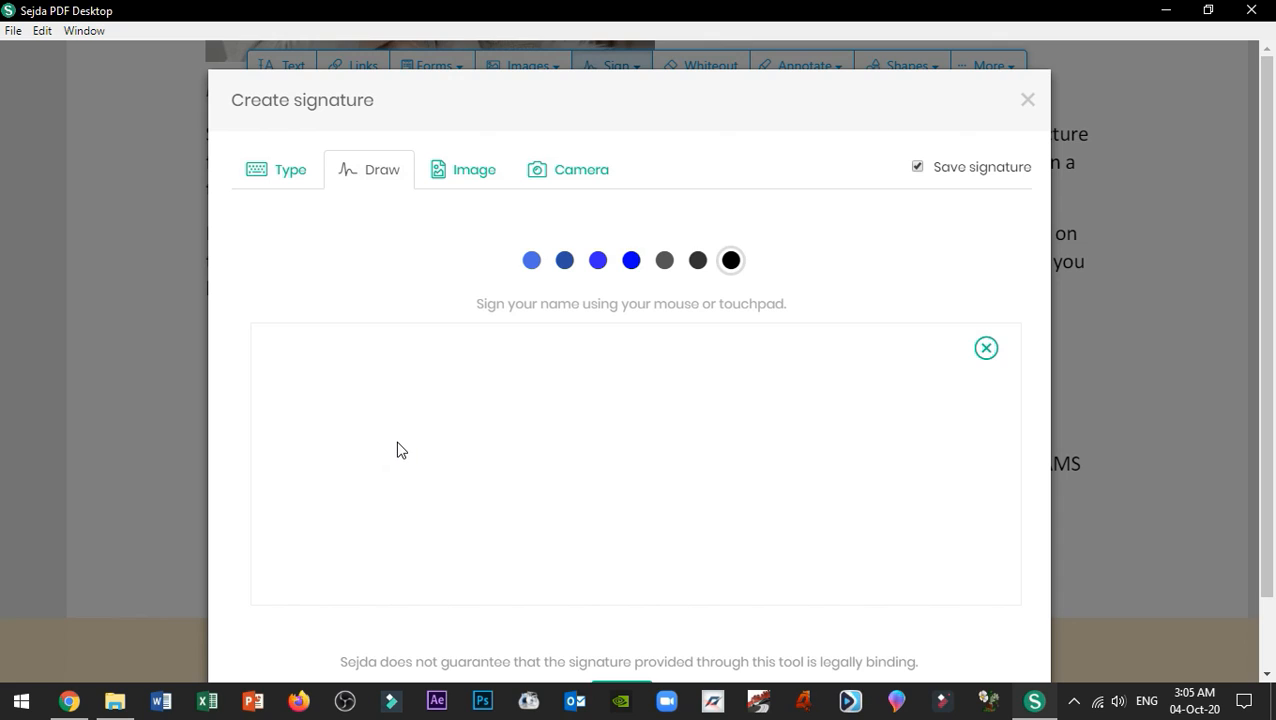
pyautogui.moveTo(397, 442)
pyautogui.mouseDown()
pyautogui.moveTo(365, 375)
pyautogui.moveTo(519, 511)
pyautogui.moveTo(777, 422)
pyautogui.moveTo(937, 546)
pyautogui.mouseUp()
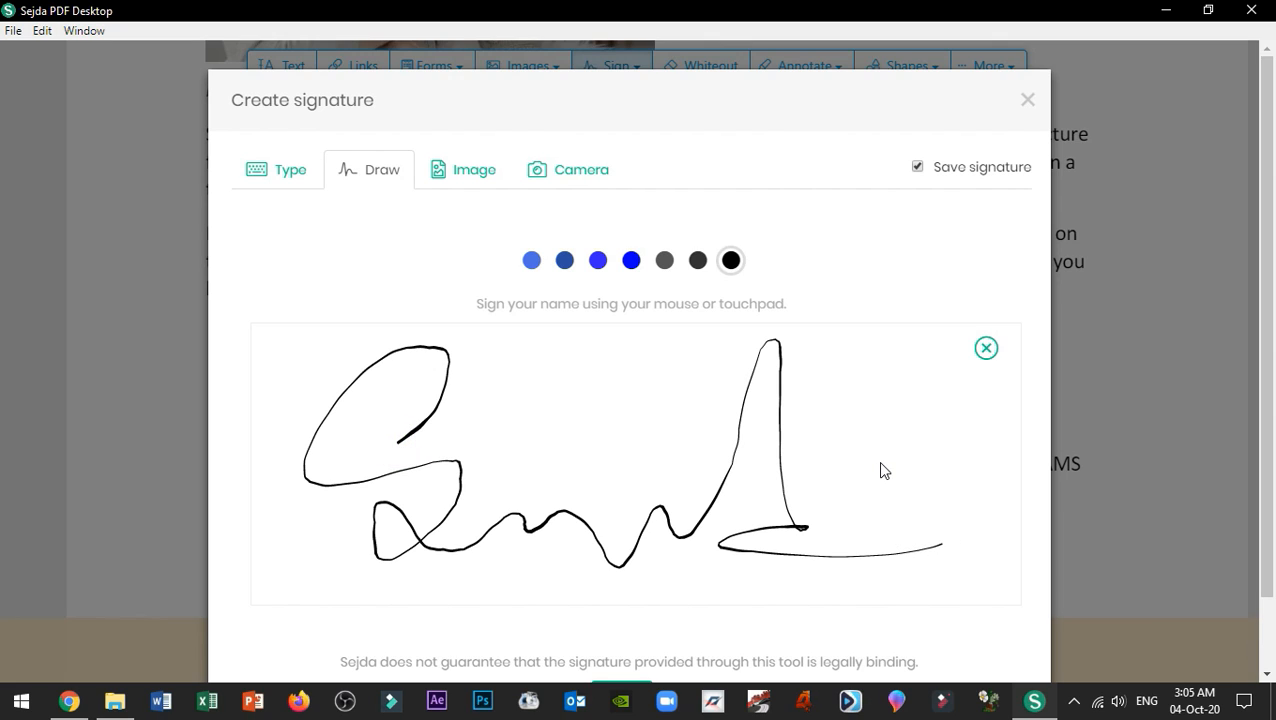
pyautogui.scroll(-2, 890, 455)
pyautogui.scroll(2, 834, 456)
pyautogui.click(468, 178)
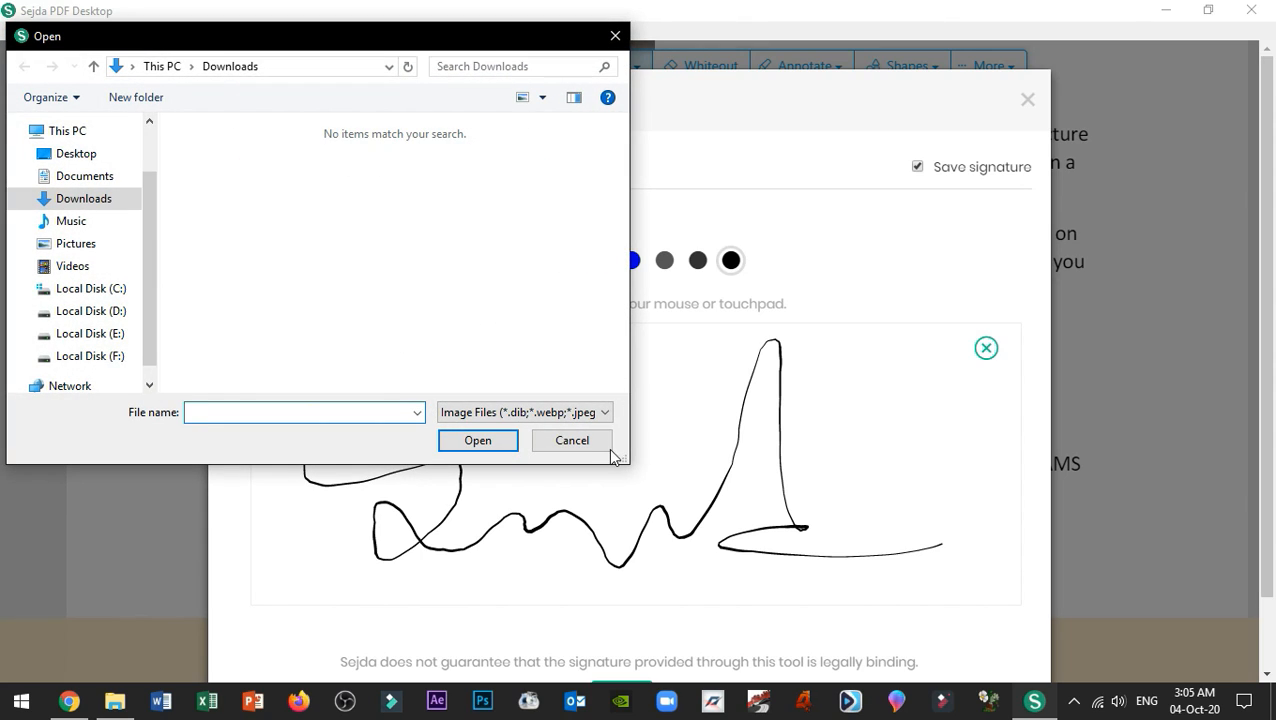
pyautogui.click(600, 446)
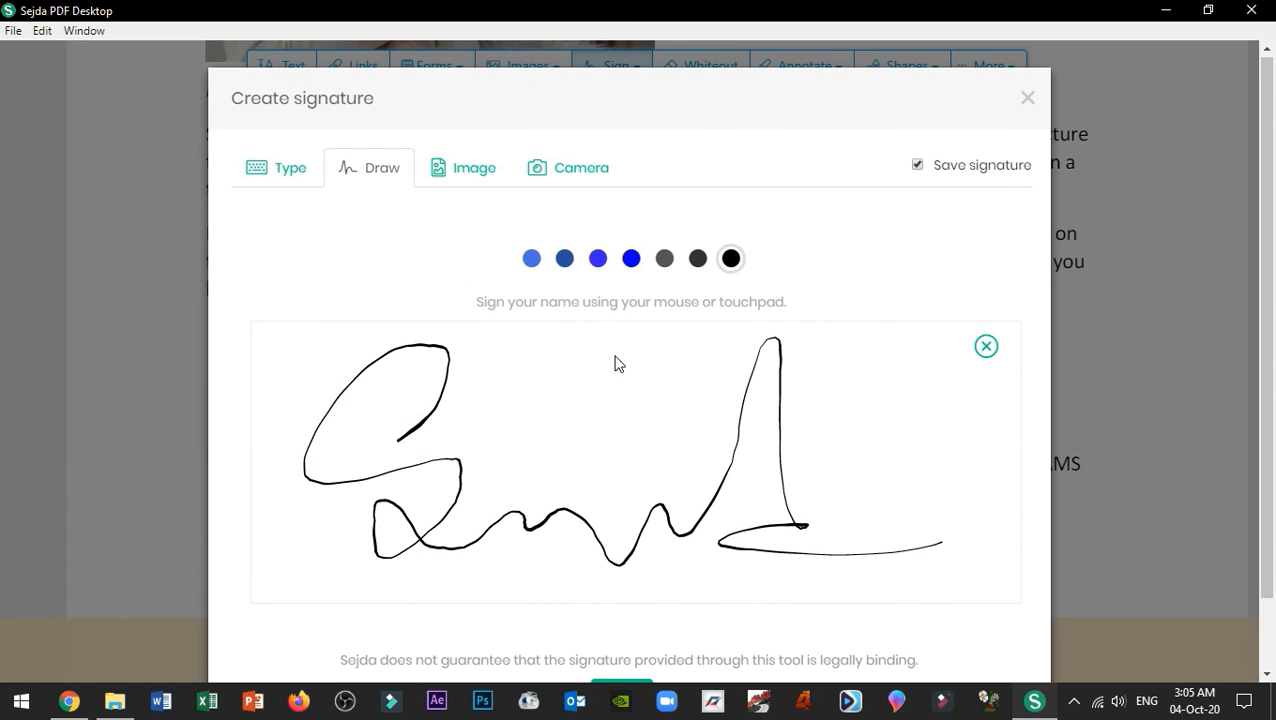
pyautogui.scroll(-1, 737, 367)
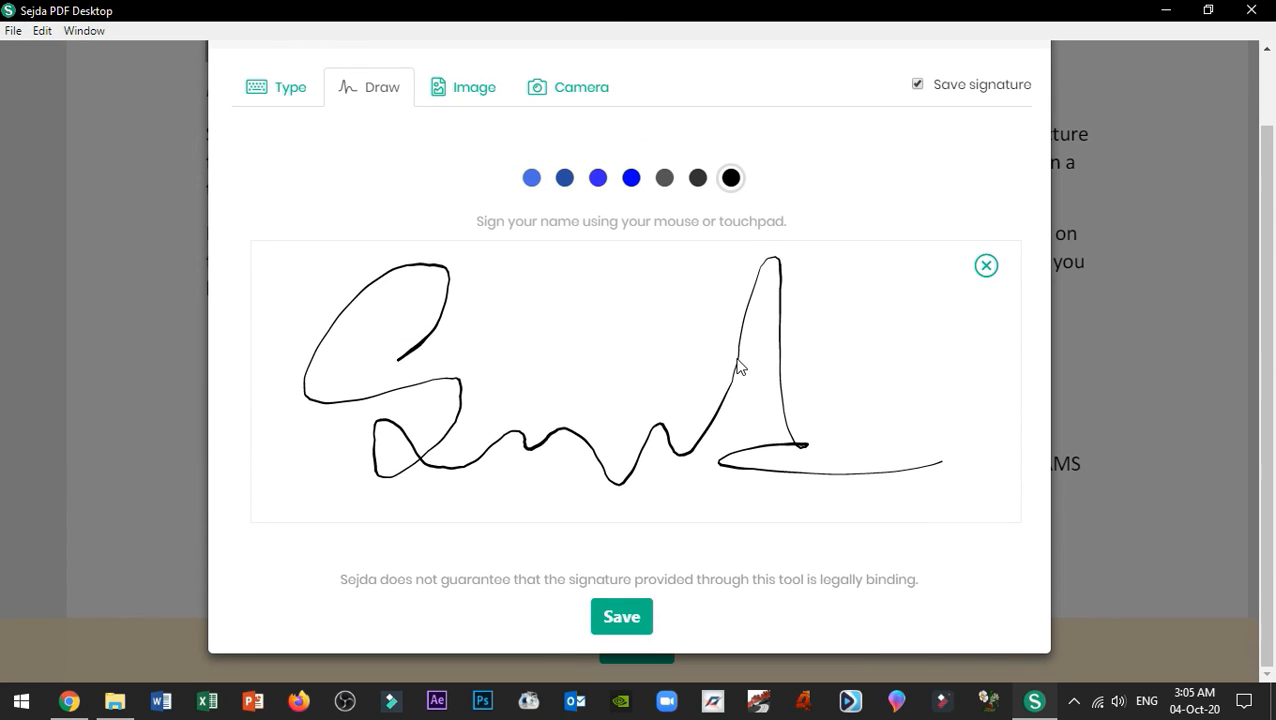
pyautogui.click(631, 622)
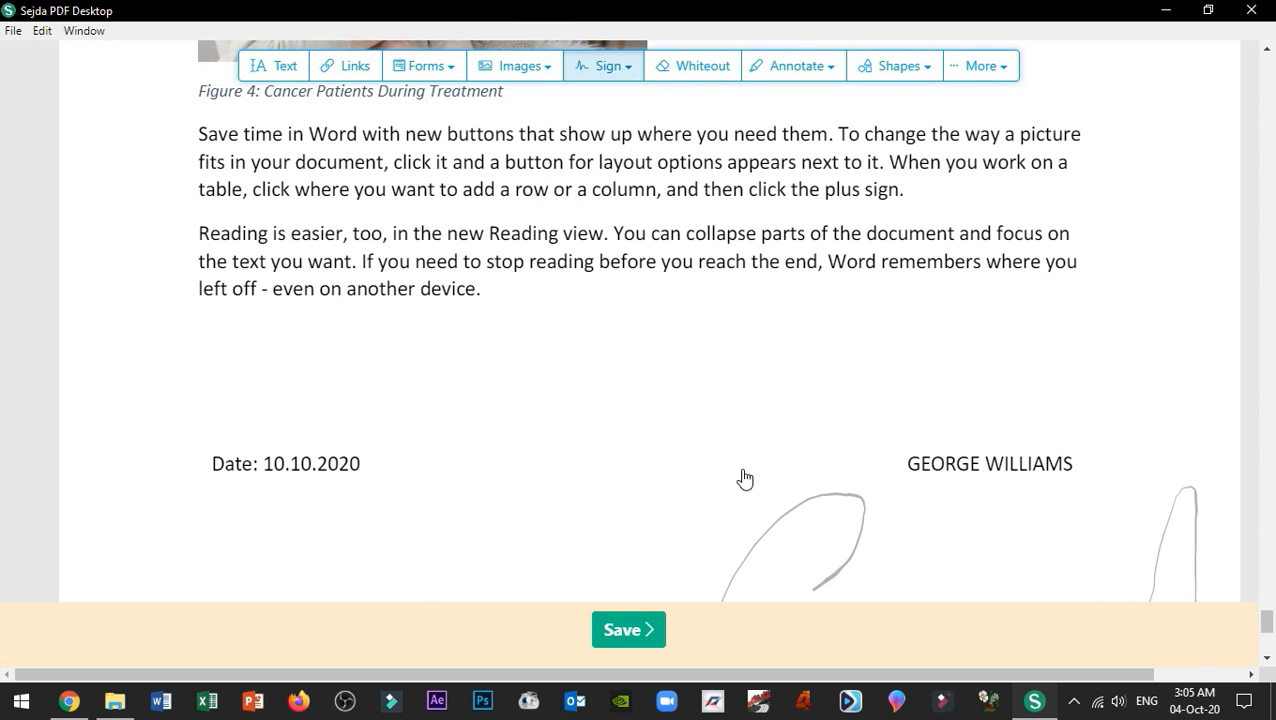
# Step: Drop the drawn signature on the page, shrink it and position it just above the signer's name
pyautogui.click(612, 220)
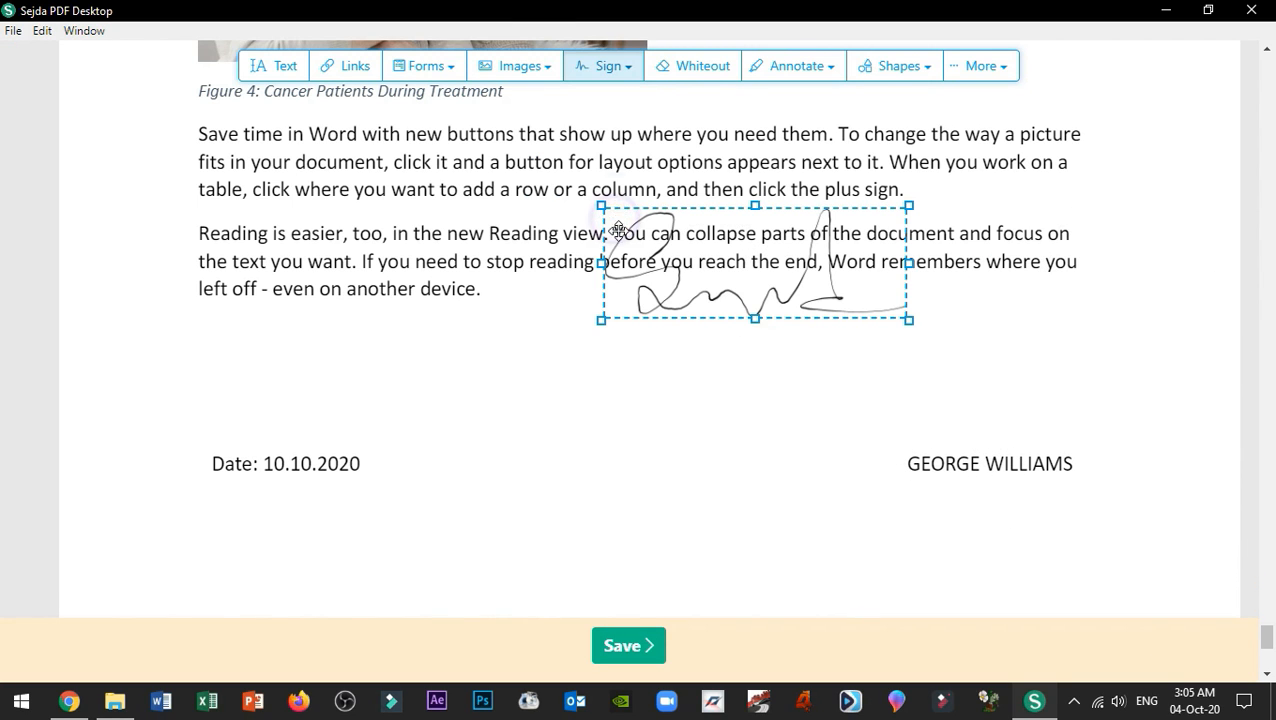
pyautogui.moveTo(726, 280); pyautogui.dragTo(939, 409)
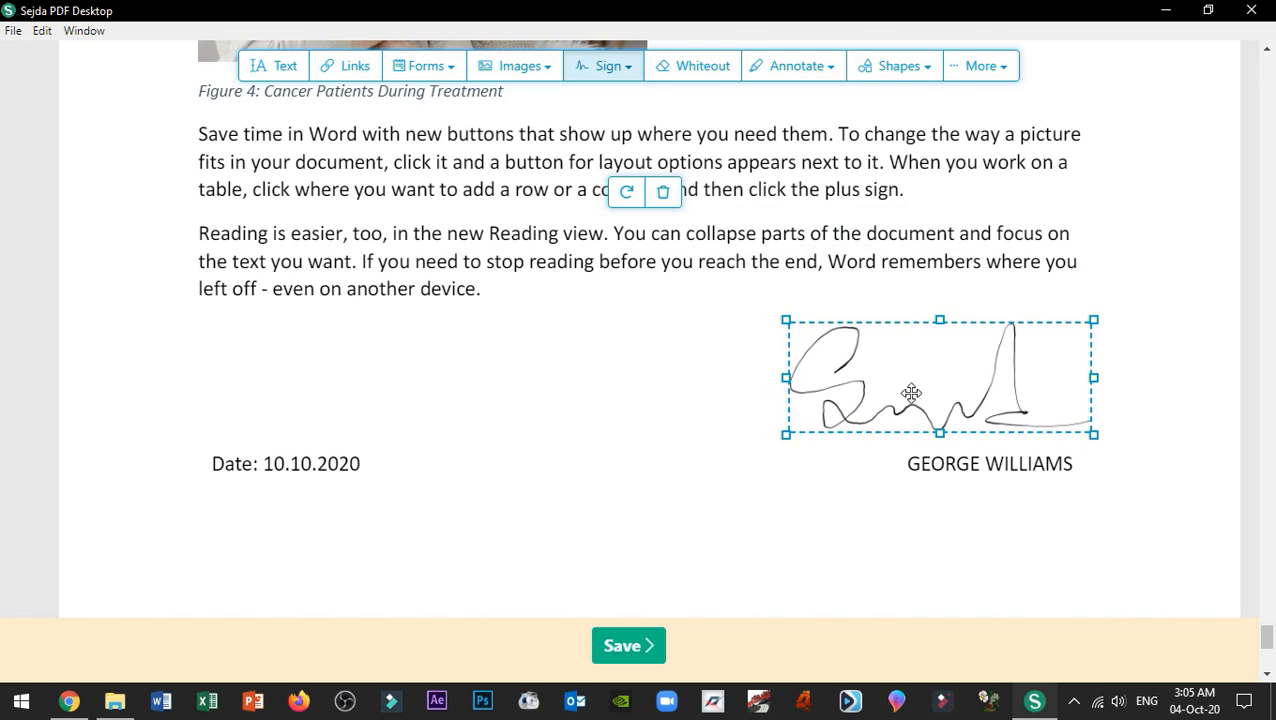
pyautogui.moveTo(785, 318)
pyautogui.mouseDown()
pyautogui.moveTo(906, 373)
pyautogui.moveTo(910, 340)
pyautogui.mouseUp()
pyautogui.moveTo(920, 369); pyautogui.dragTo(926, 367)
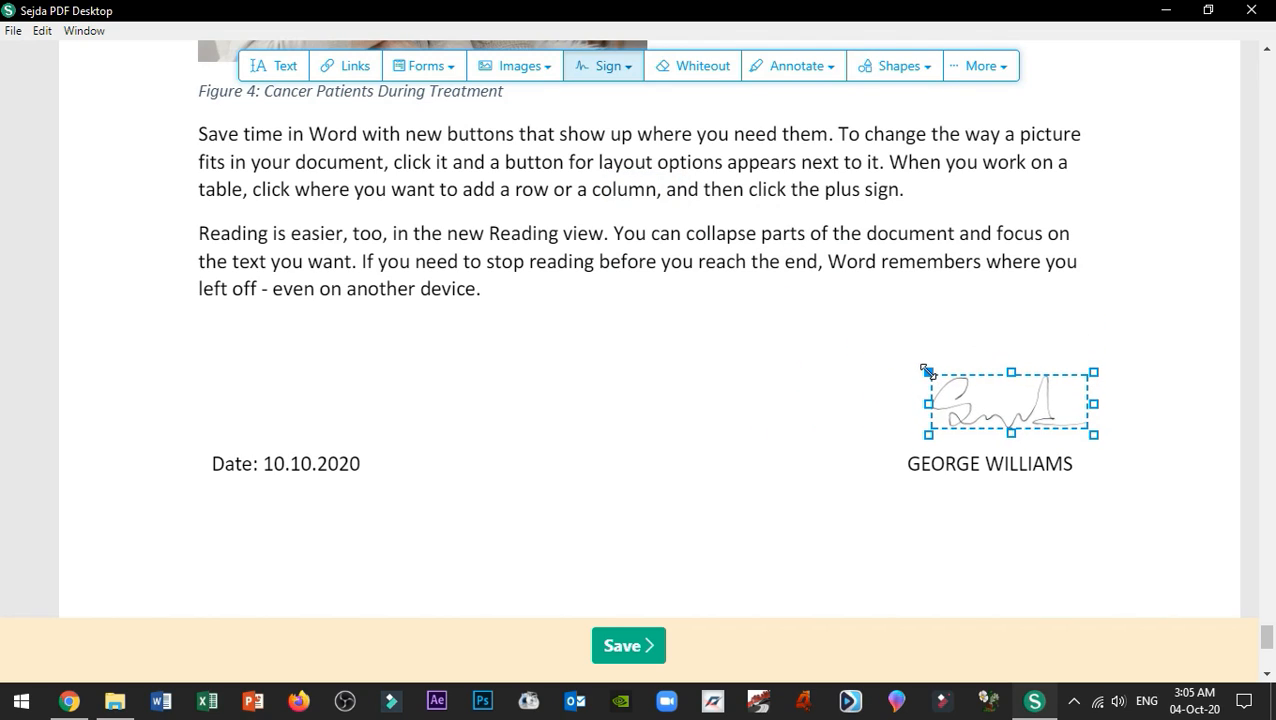
pyautogui.moveTo(1025, 404); pyautogui.dragTo(1003, 408)
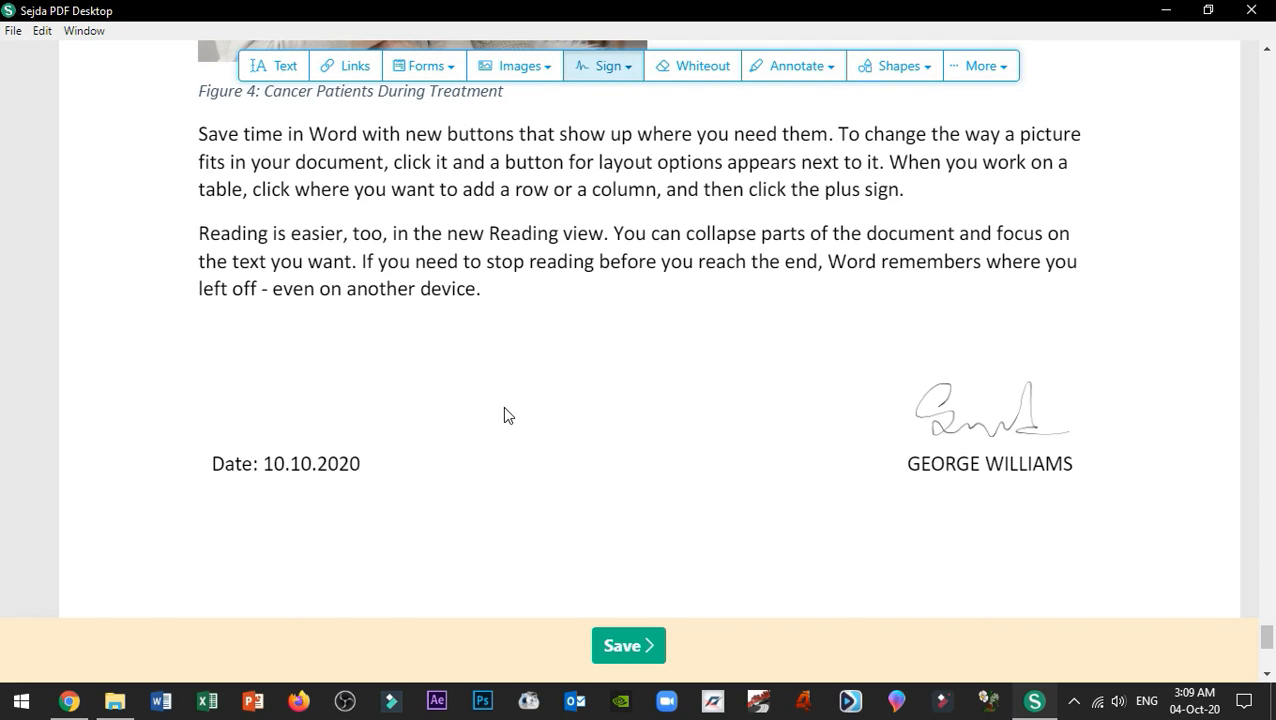
# Step: Save the edited PDF under the name Edited
pyautogui.click(988, 430)
pyautogui.click(785, 546)
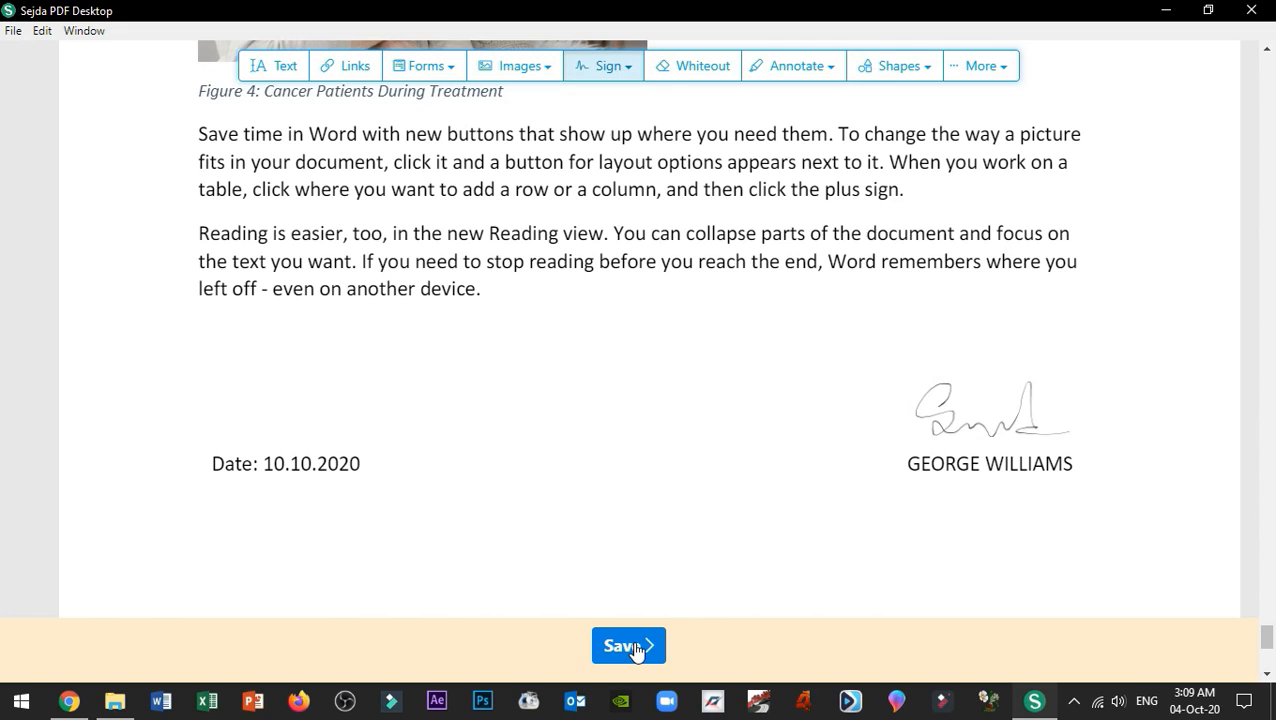
pyautogui.click(634, 648)
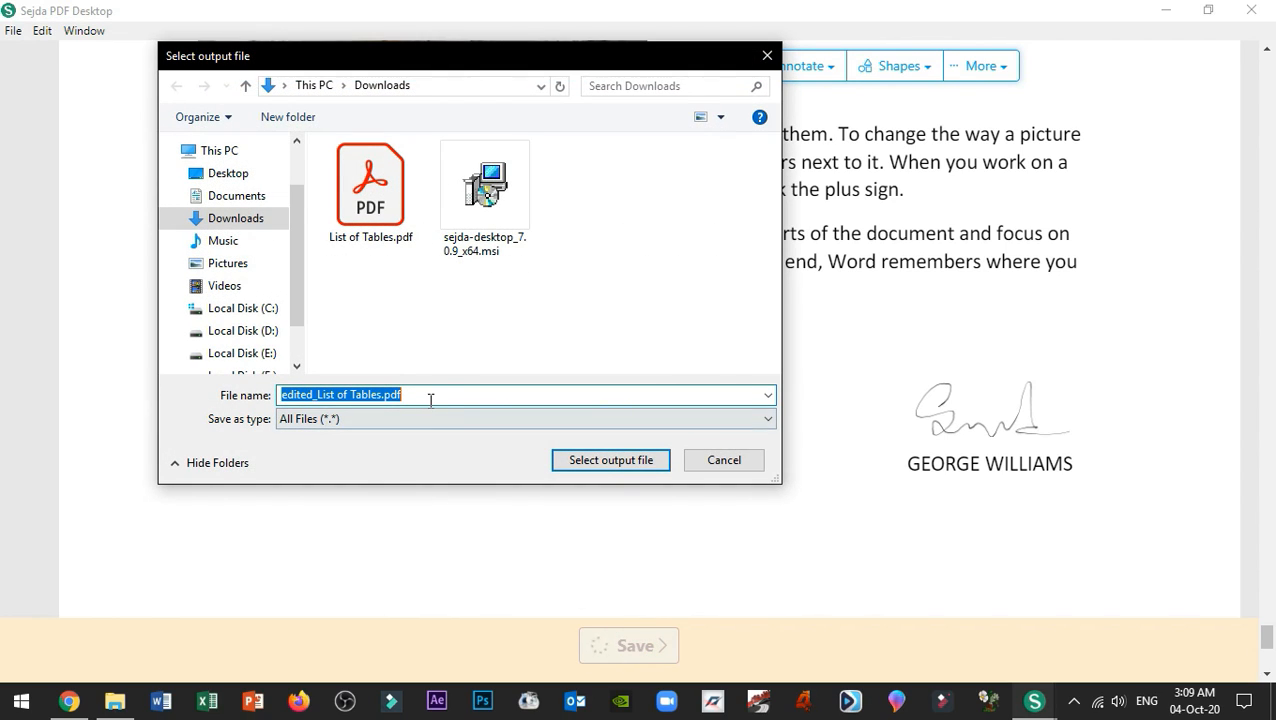
pyautogui.write('Edited')
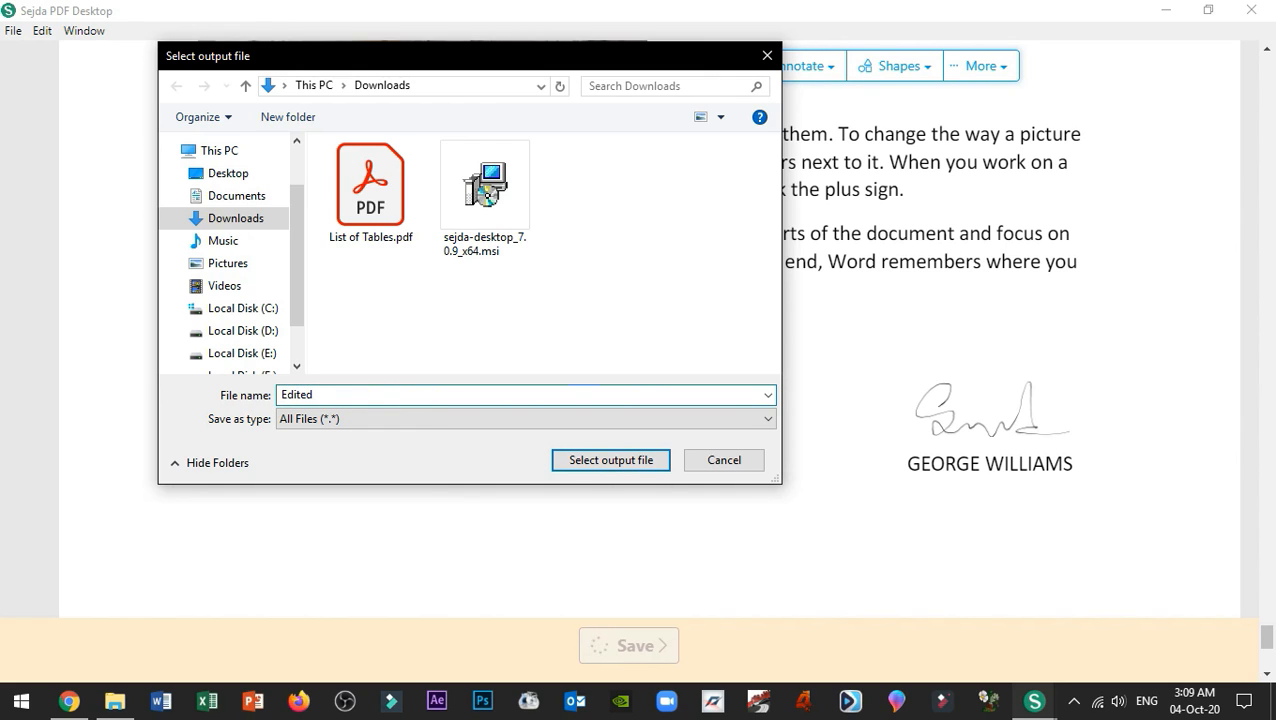
pyautogui.click(590, 463)
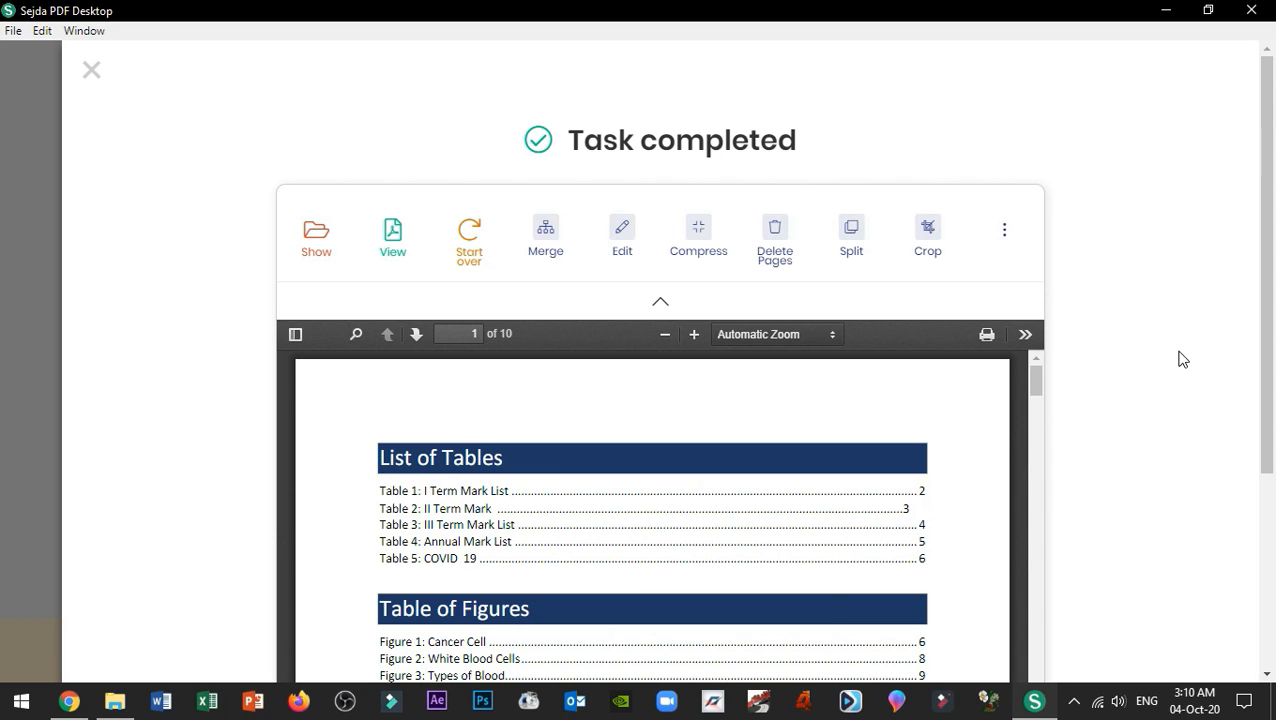
# Step: Open Edited.pdf from the Downloads folder in Acrobat Reader
pyautogui.click(115, 700)
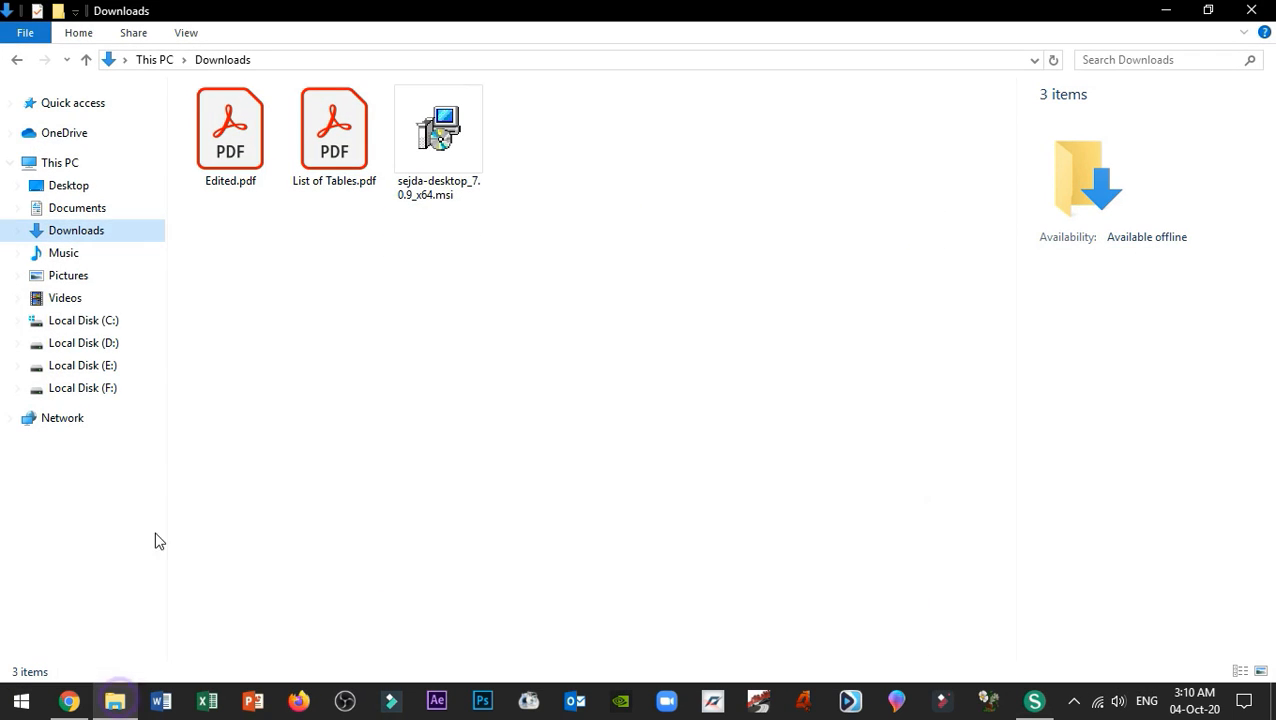
pyautogui.click(252, 138)
pyautogui.doubleClick(252, 138)
pyautogui.moveTo(1031, 148); pyautogui.dragTo(1025, 650)
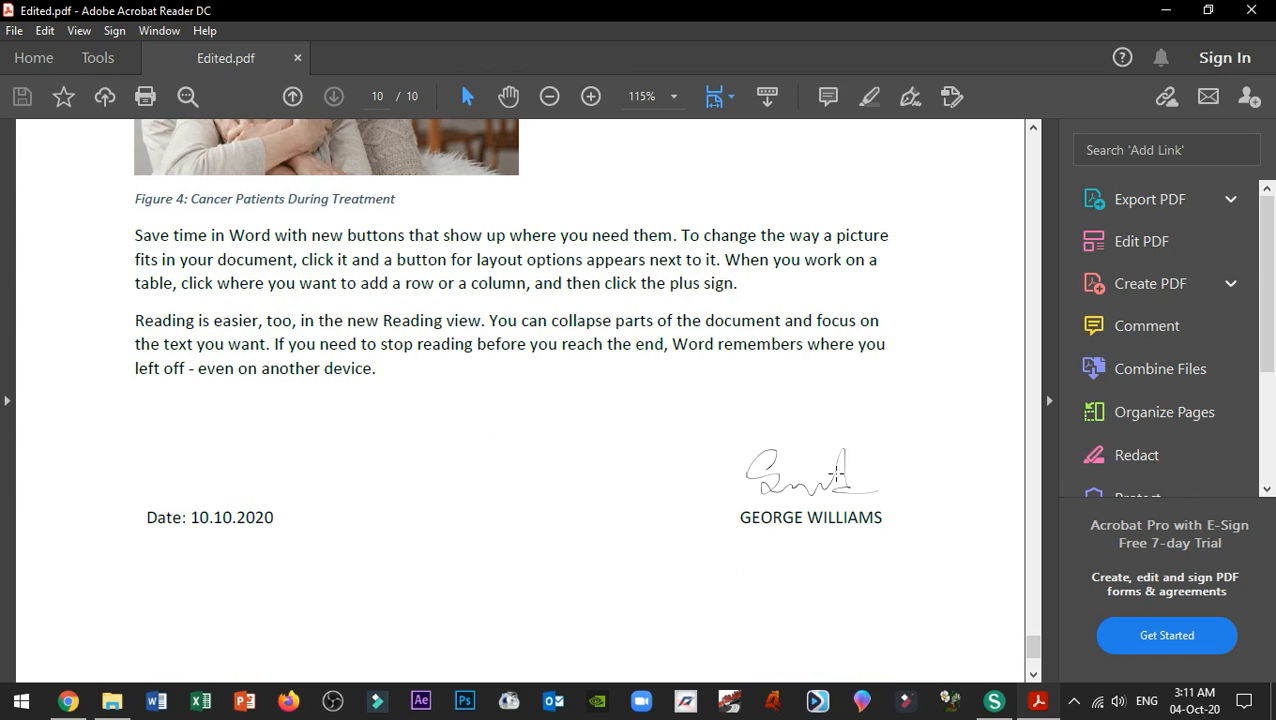